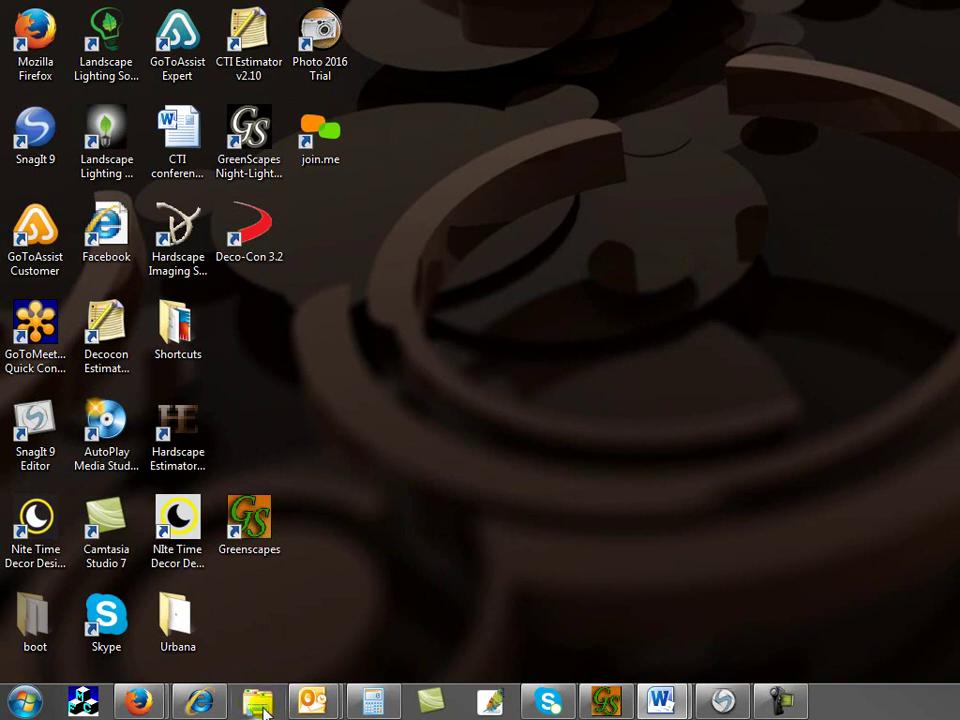
Browse Windows Explorer from Local Disk (C:) through Program Files (x86), GreenScapes and Objects into Plants
left_click(259, 703)
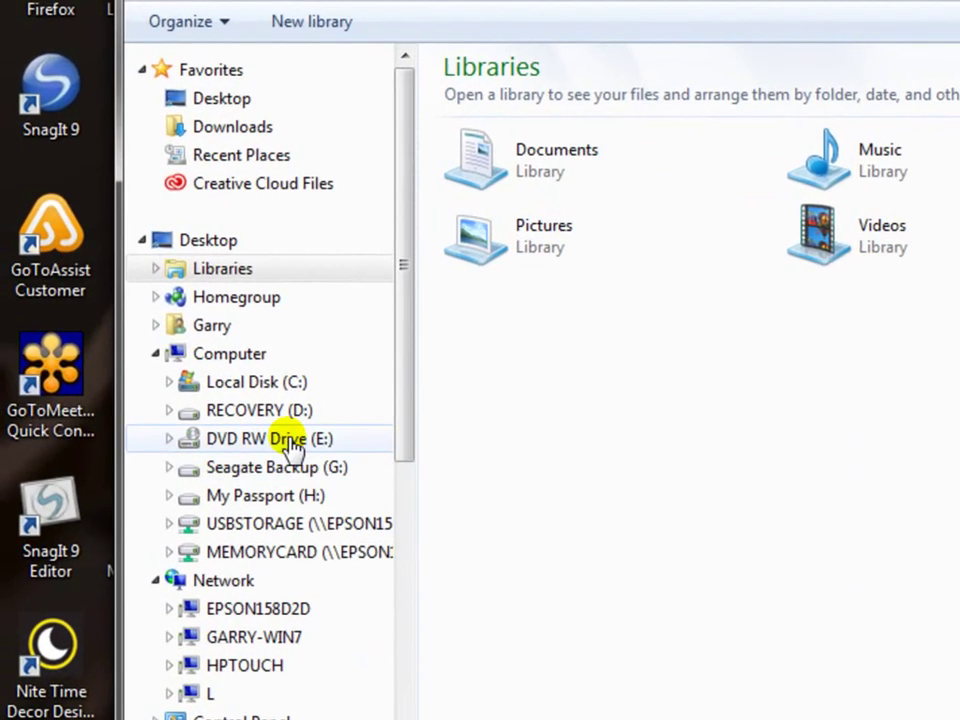
left_click(243, 386)
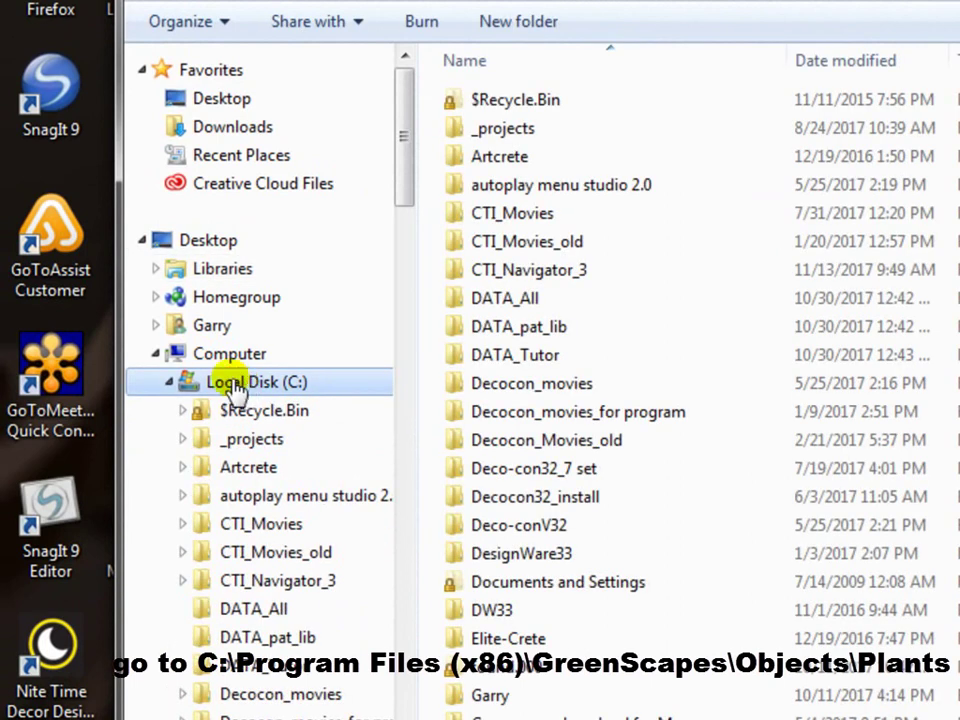
left_click(511, 387)
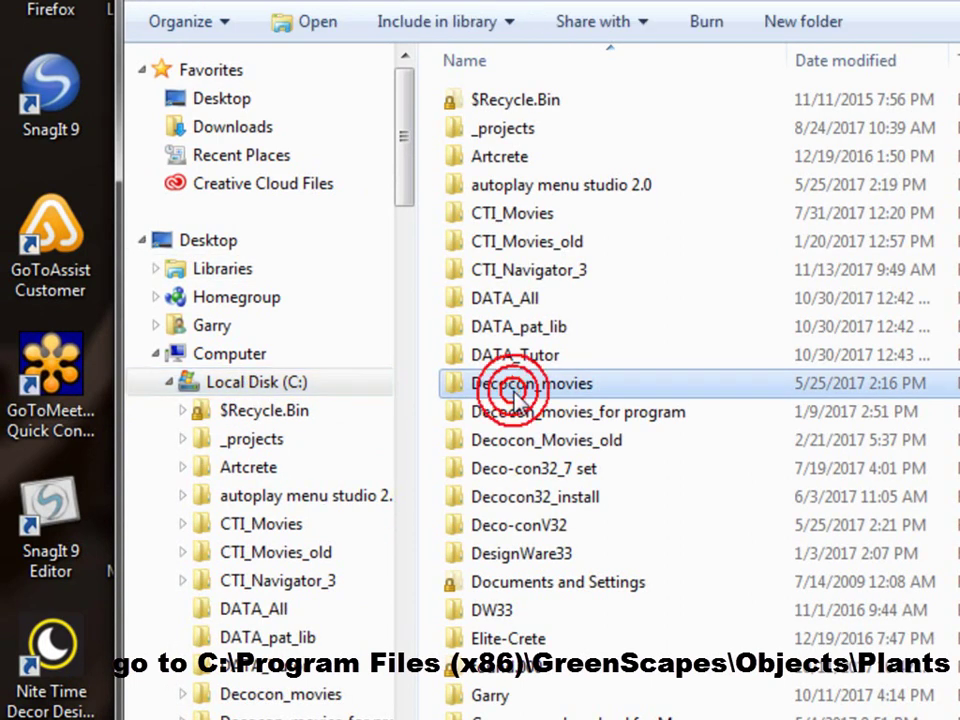
key("p")
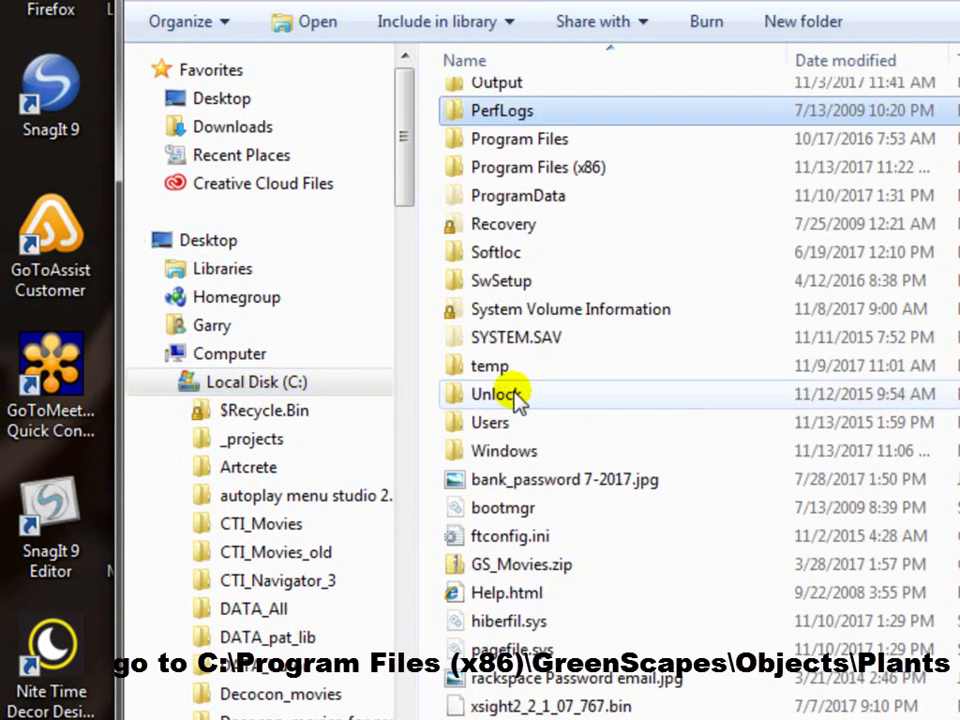
double_click(595, 170)
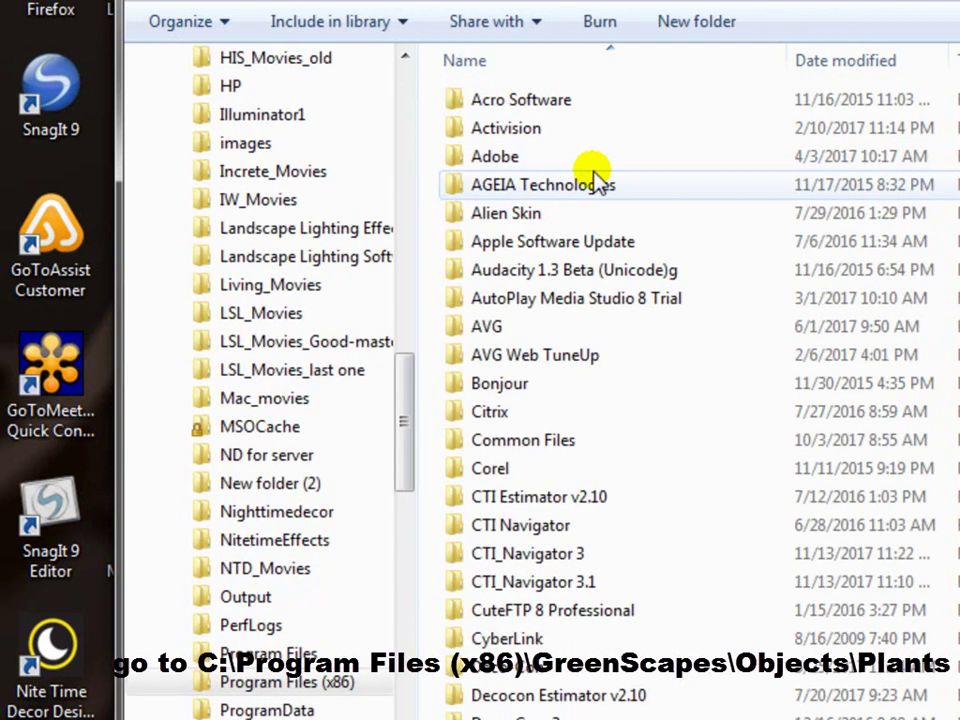
scroll(595, 178, "down", 10)
left_click(595, 178)
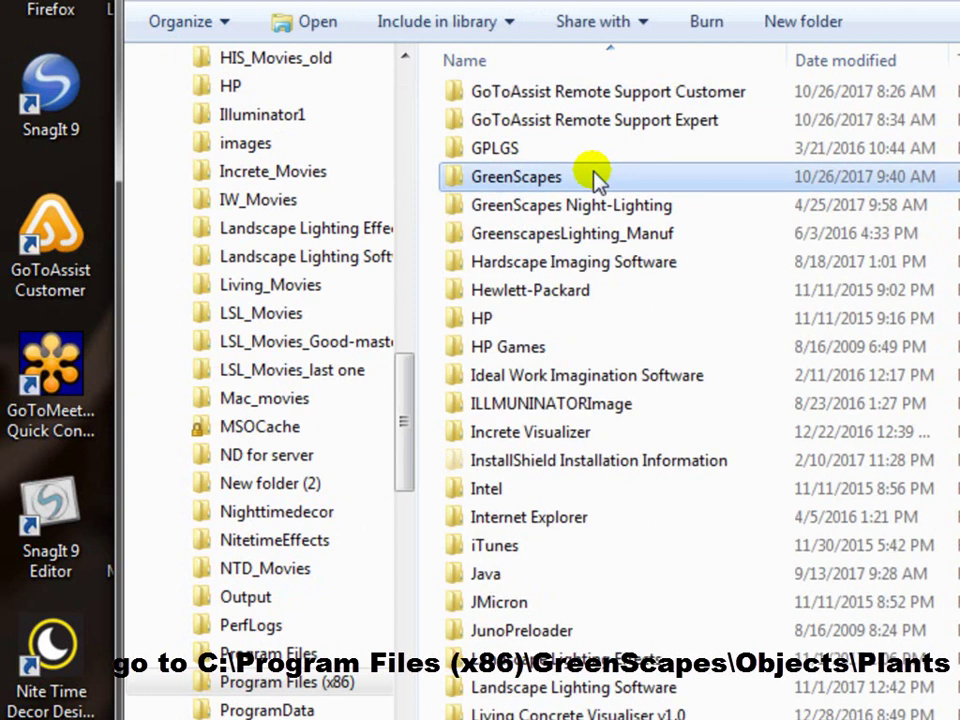
double_click(575, 178)
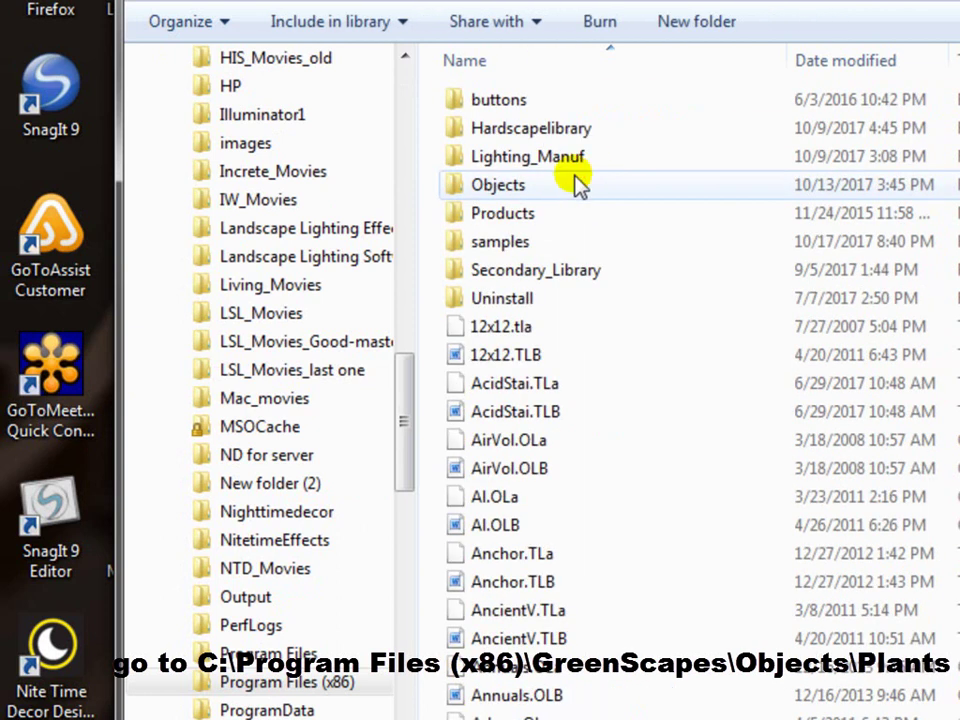
double_click(543, 192)
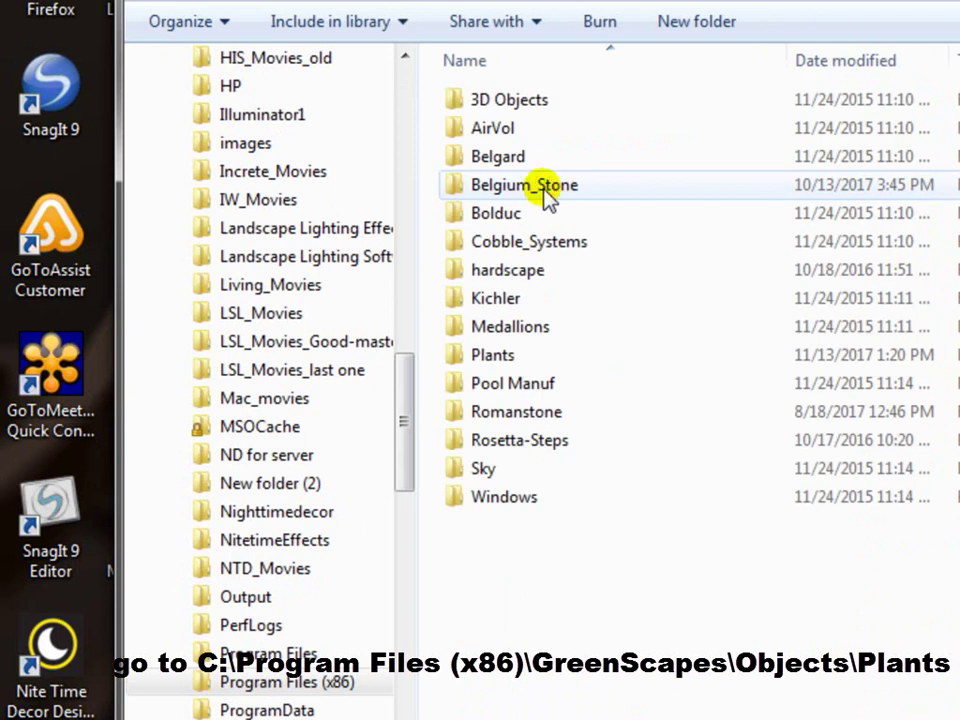
double_click(549, 360)
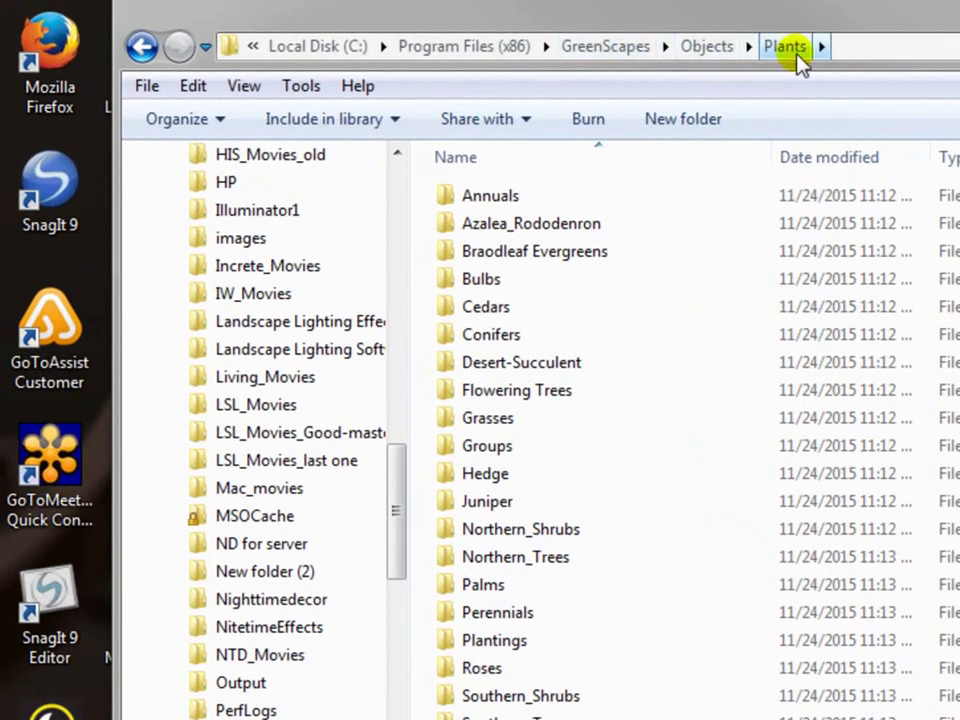
Add a new folder named Myshrubs to Plants and open it
left_click(145, 88)
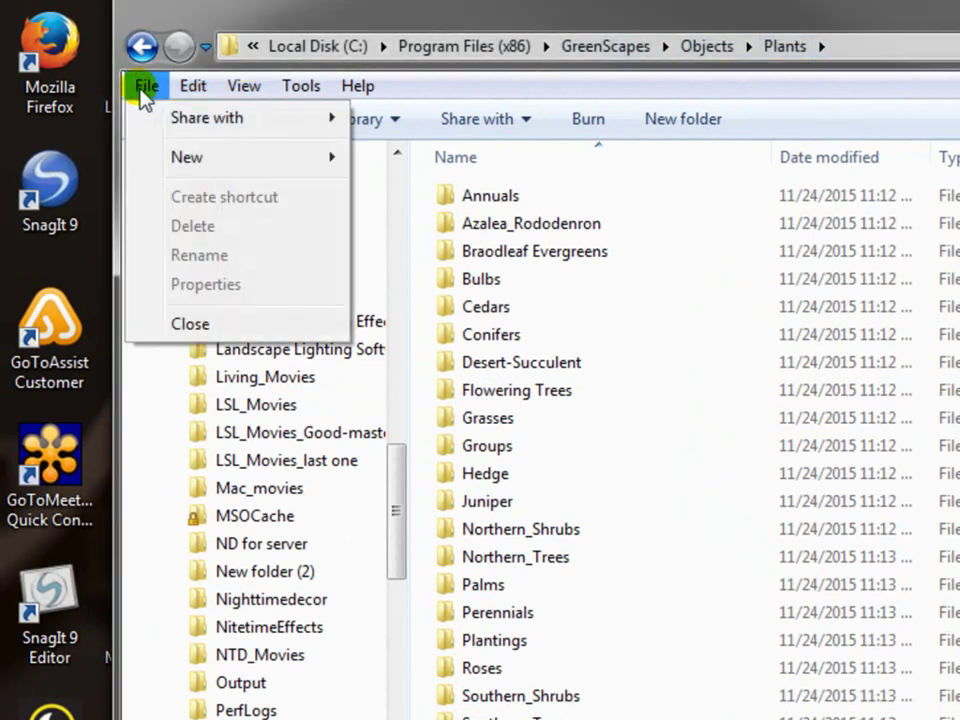
left_click(203, 158)
left_click(400, 160)
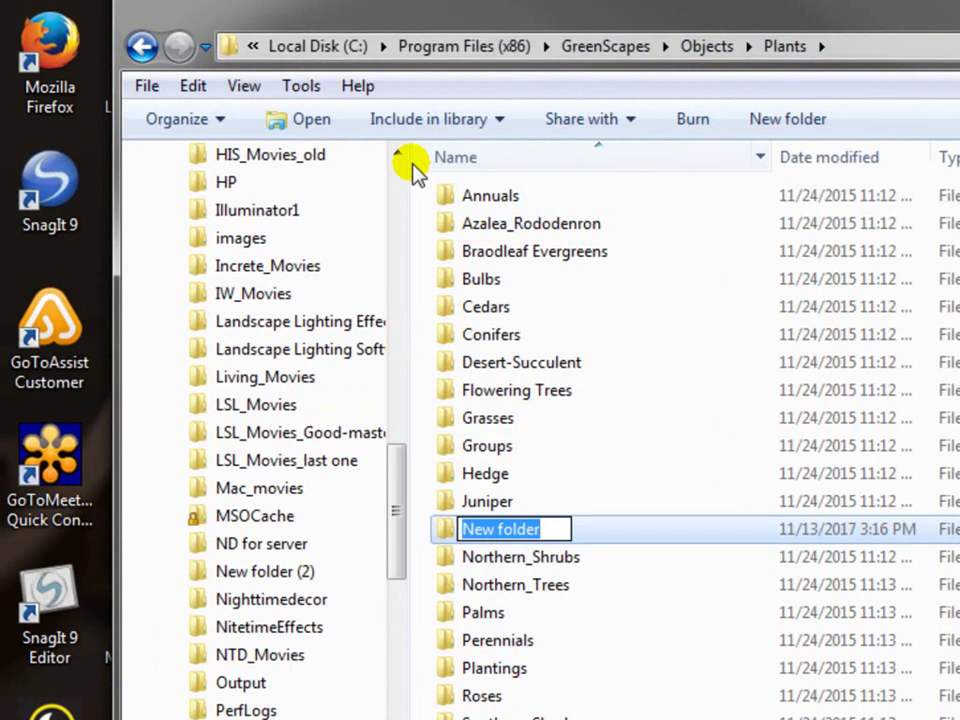
type("Myshr")
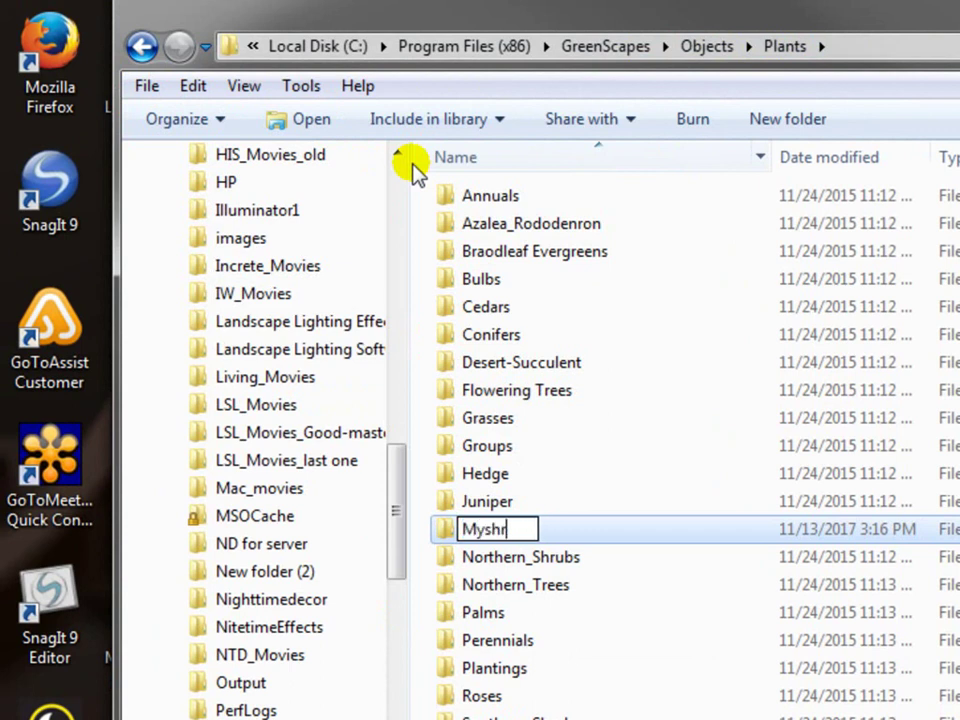
type("ubs")
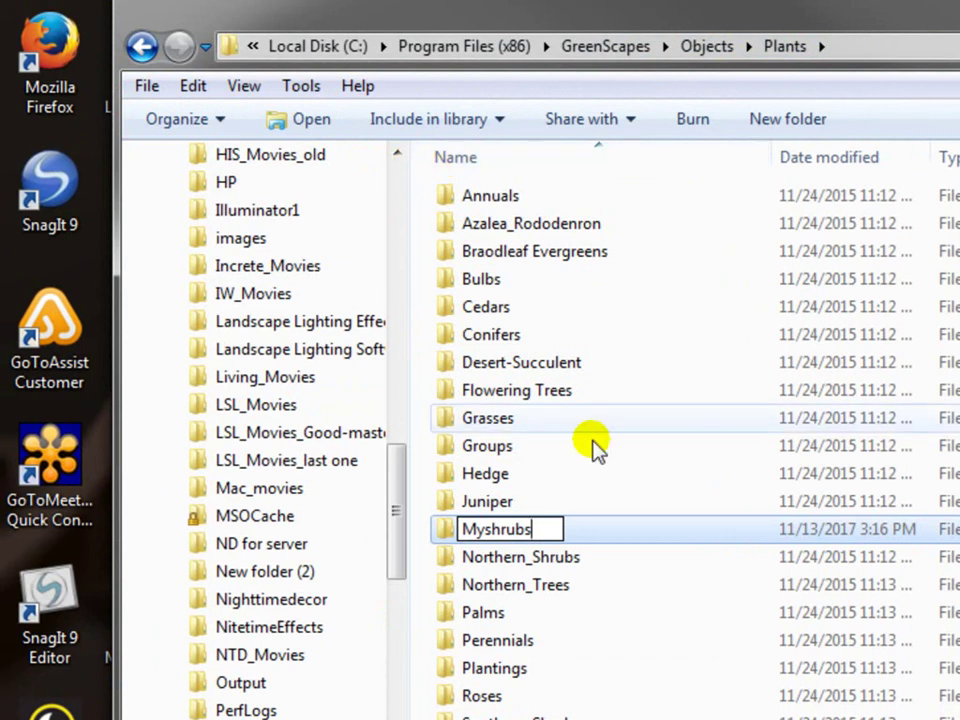
left_click(445, 540)
double_click(442, 532)
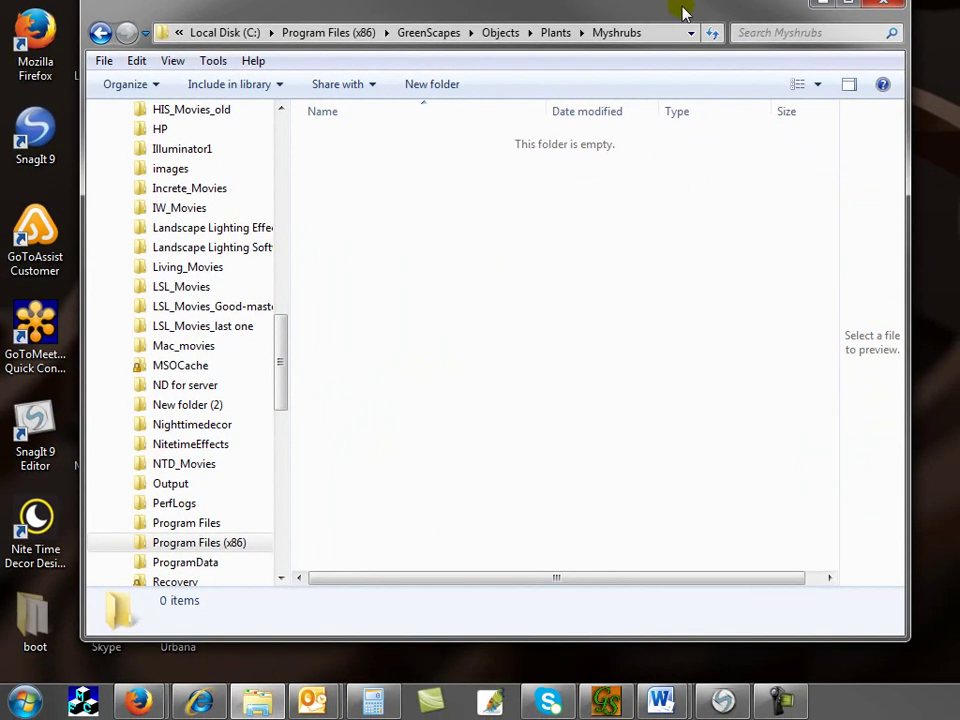
left_click_drag(683, 12, 655, 13)
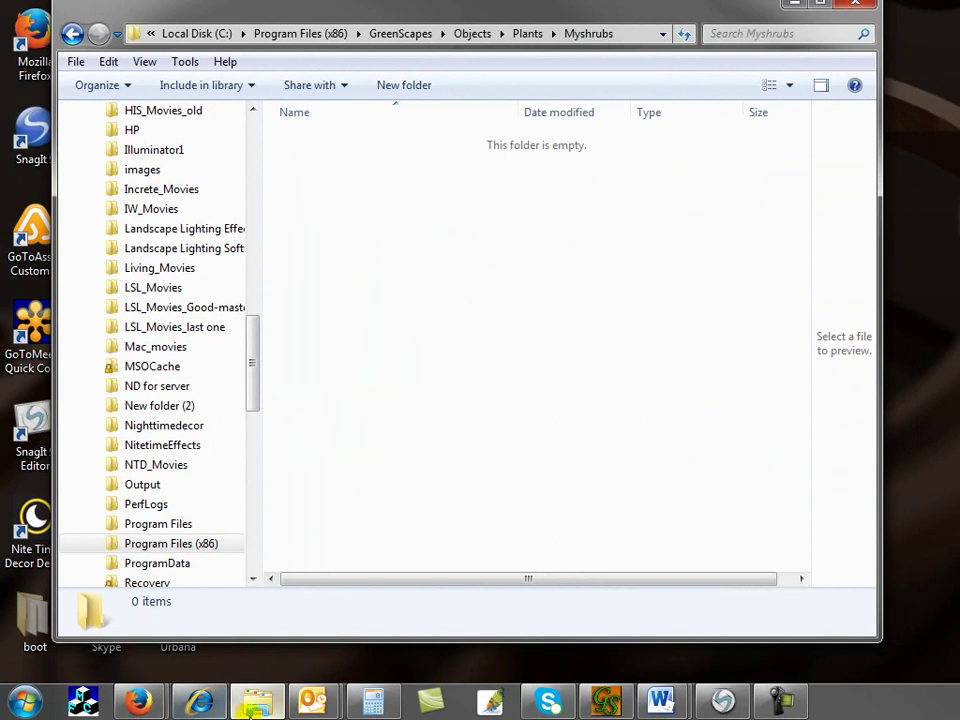
Open a second Explorer window at C:\Program Files (x86)\GreenScapes\Objects\Plants
right_click(258, 708)
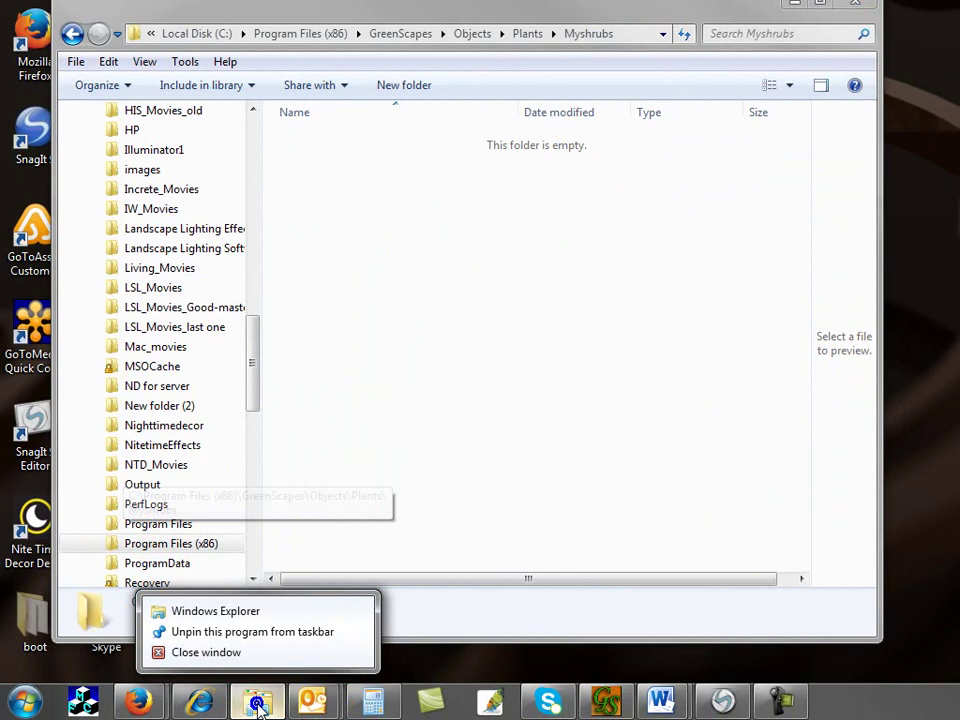
left_click(258, 611)
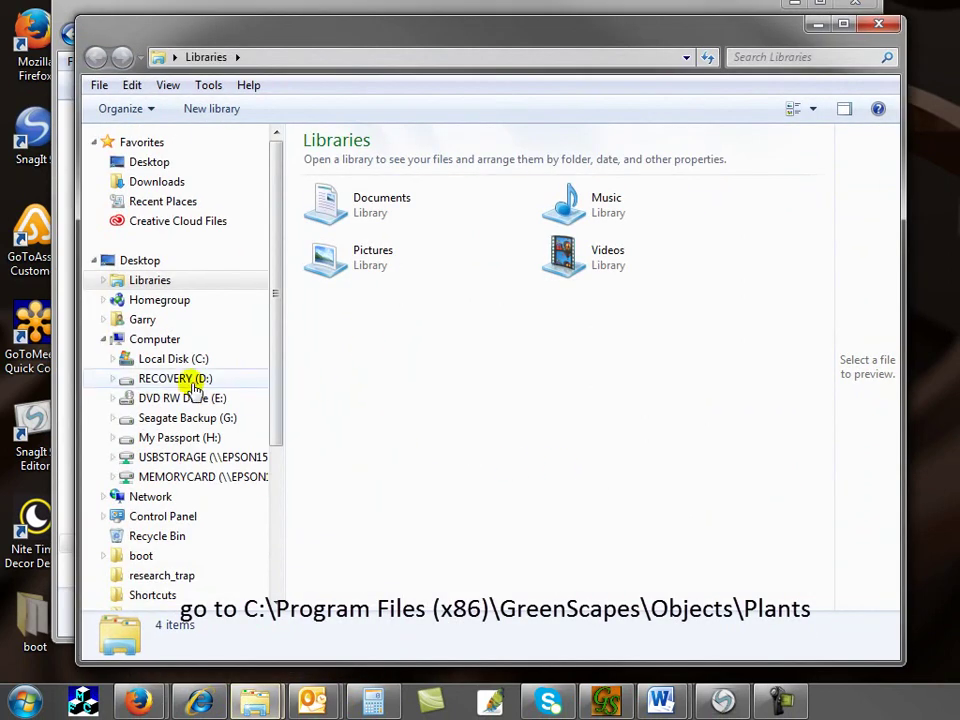
left_click(180, 360)
left_click(350, 341)
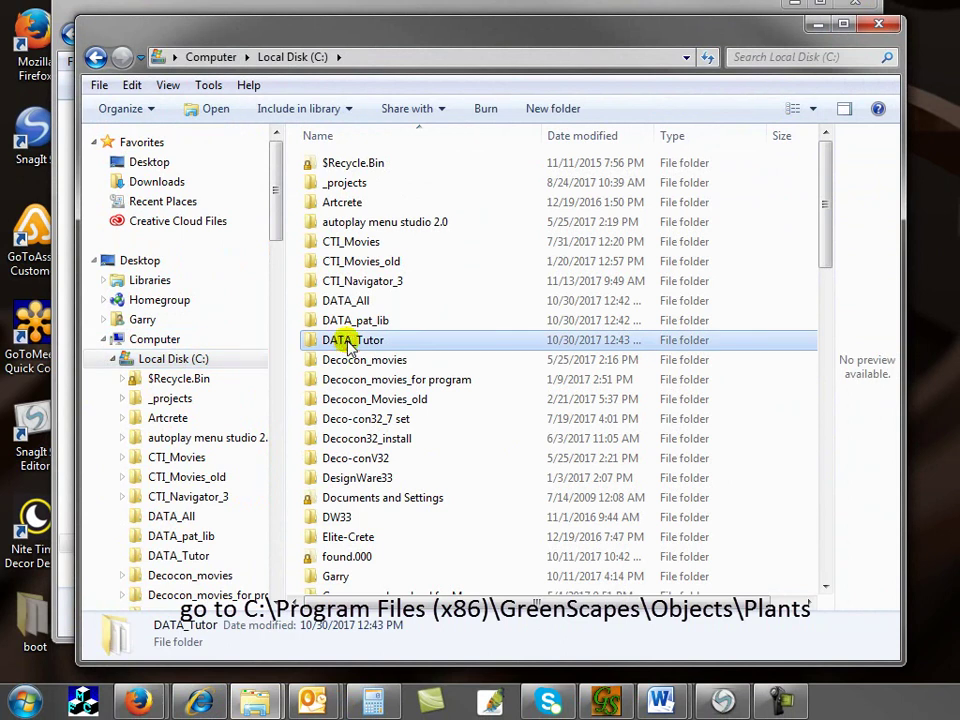
type("pro")
key("Down")
key("Return")
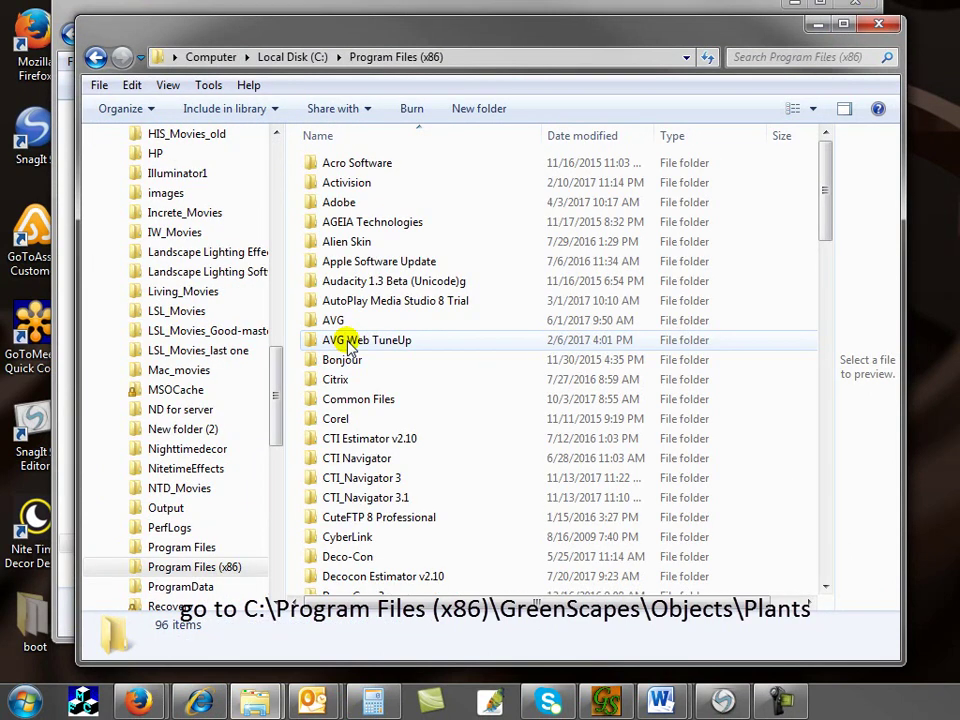
type("gre")
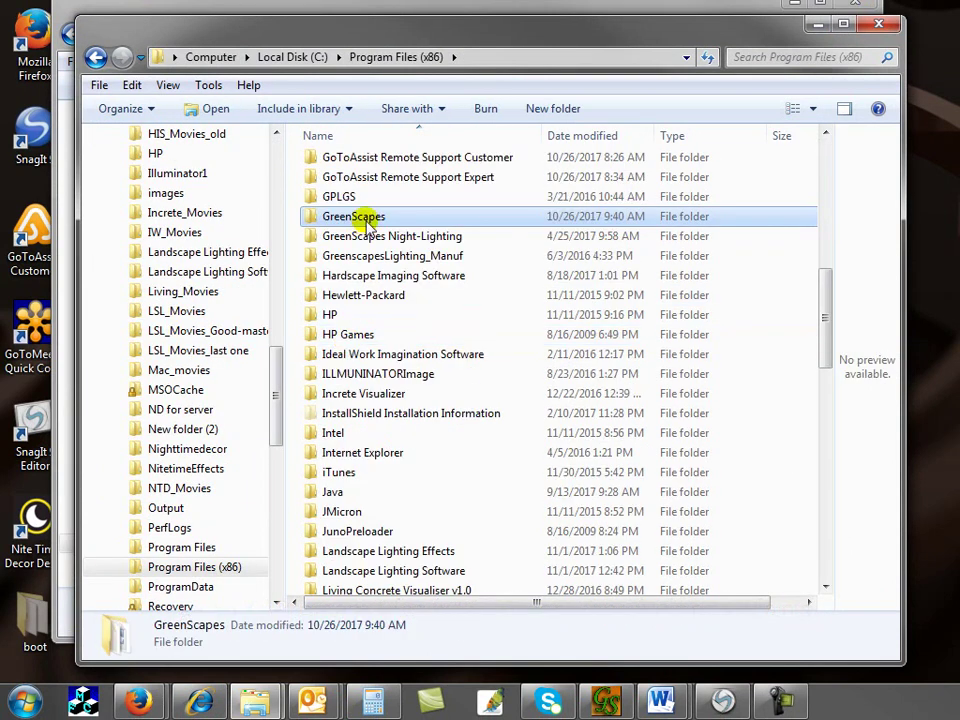
double_click(360, 218)
double_click(355, 222)
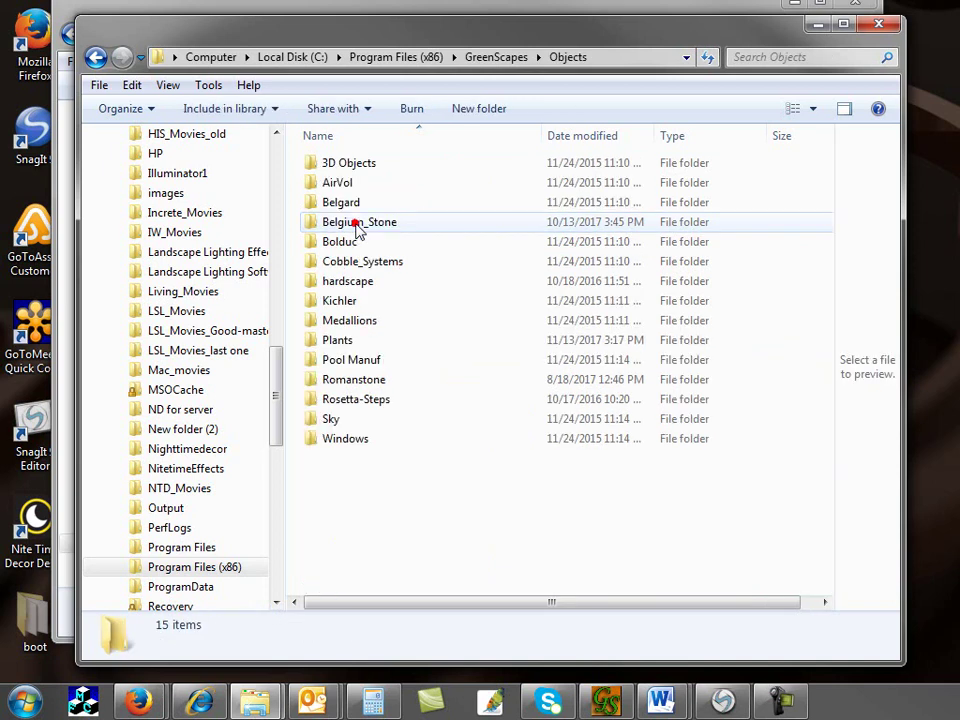
double_click(364, 341)
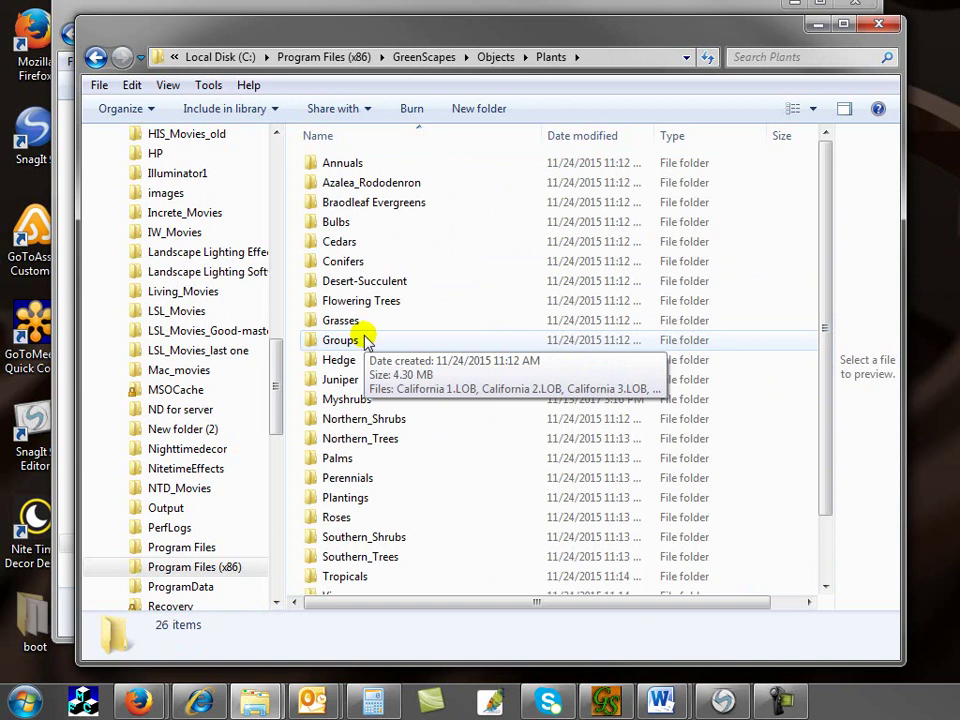
Search Plants for 'nand' and check the Royal Princess (2) file's location in its Properties
left_click(765, 58)
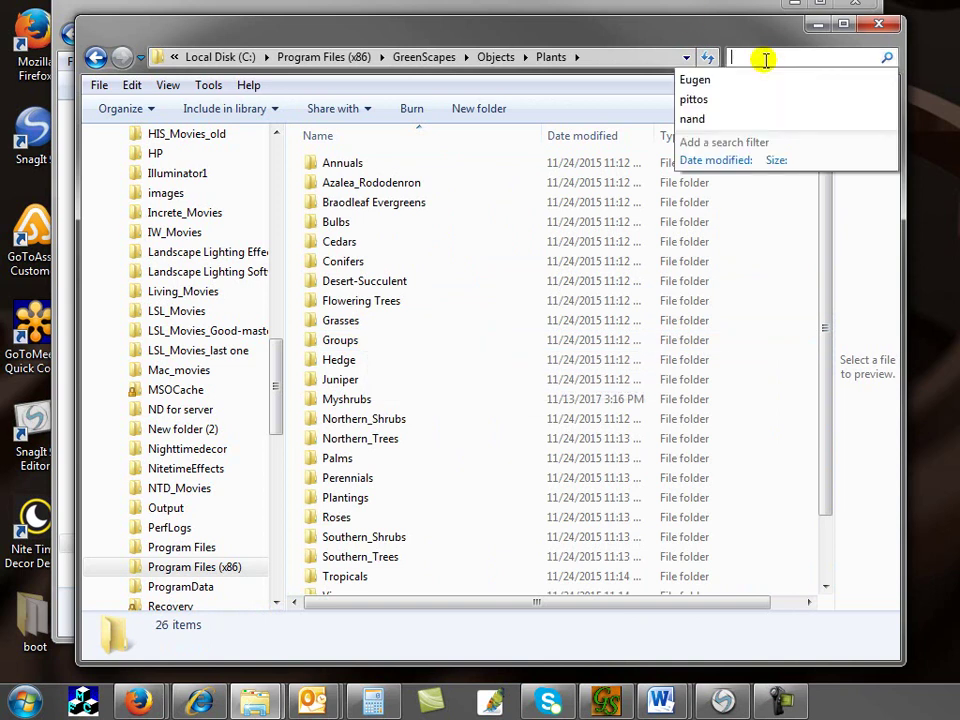
left_click(728, 119)
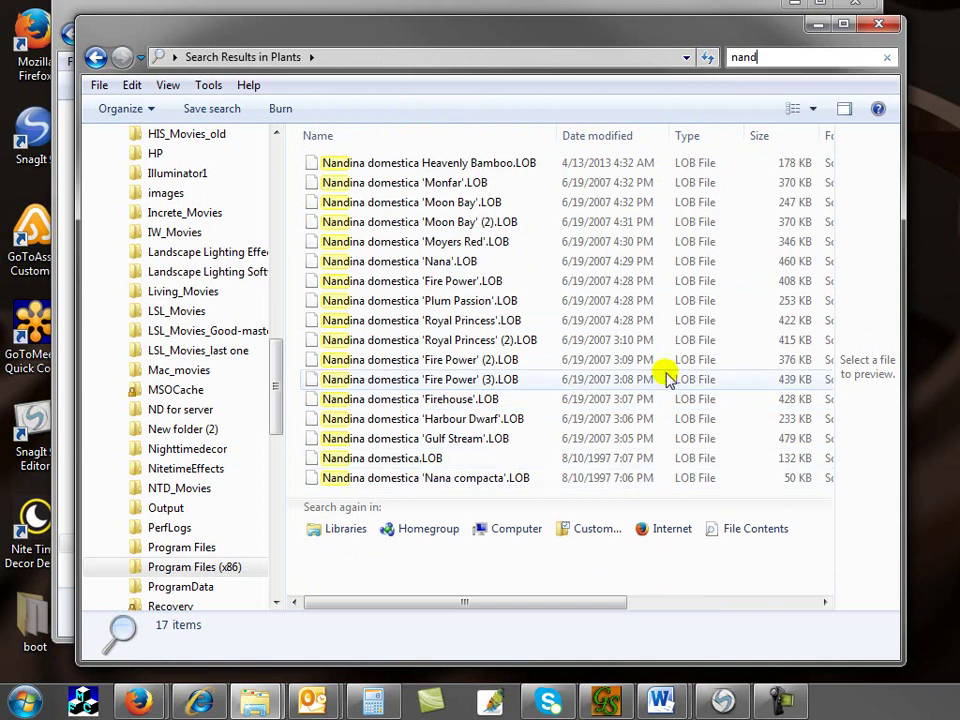
right_click(472, 341)
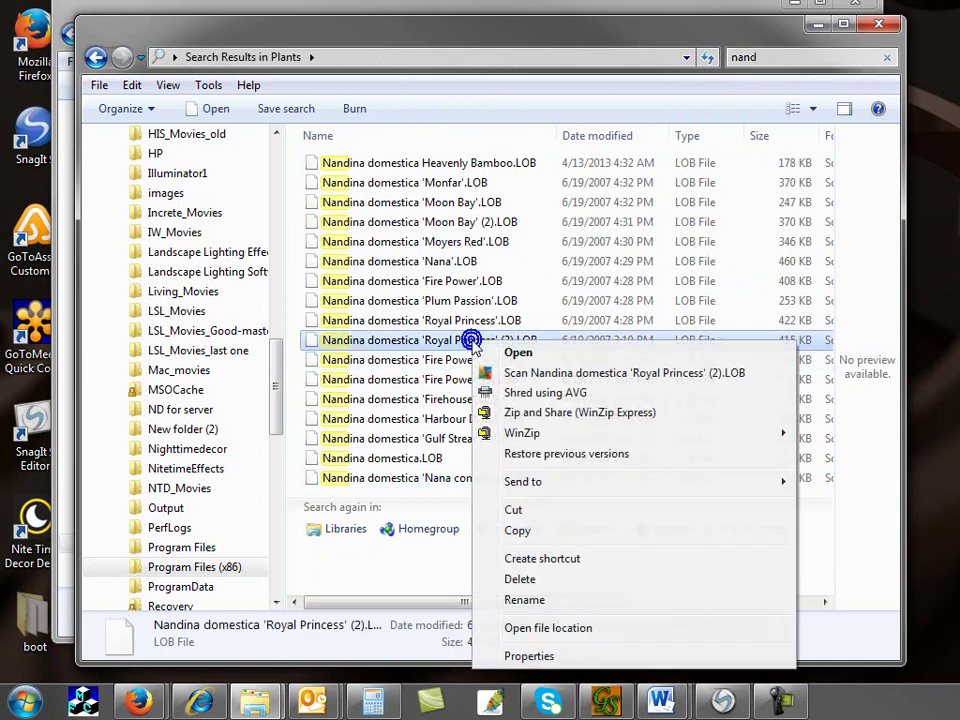
left_click(565, 658)
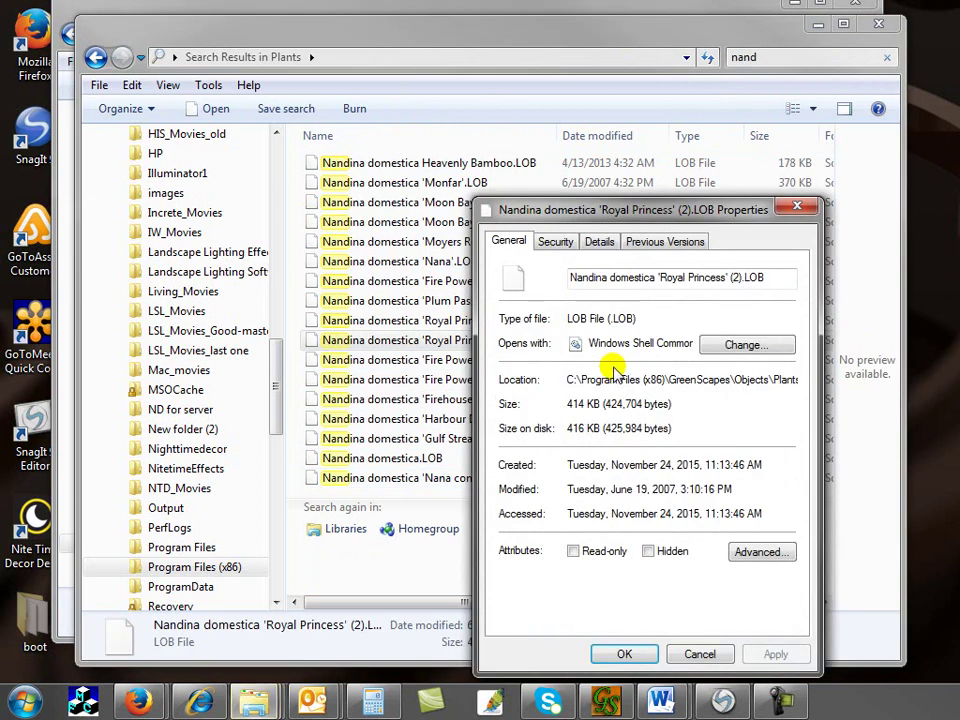
left_click_drag(618, 383, 806, 390)
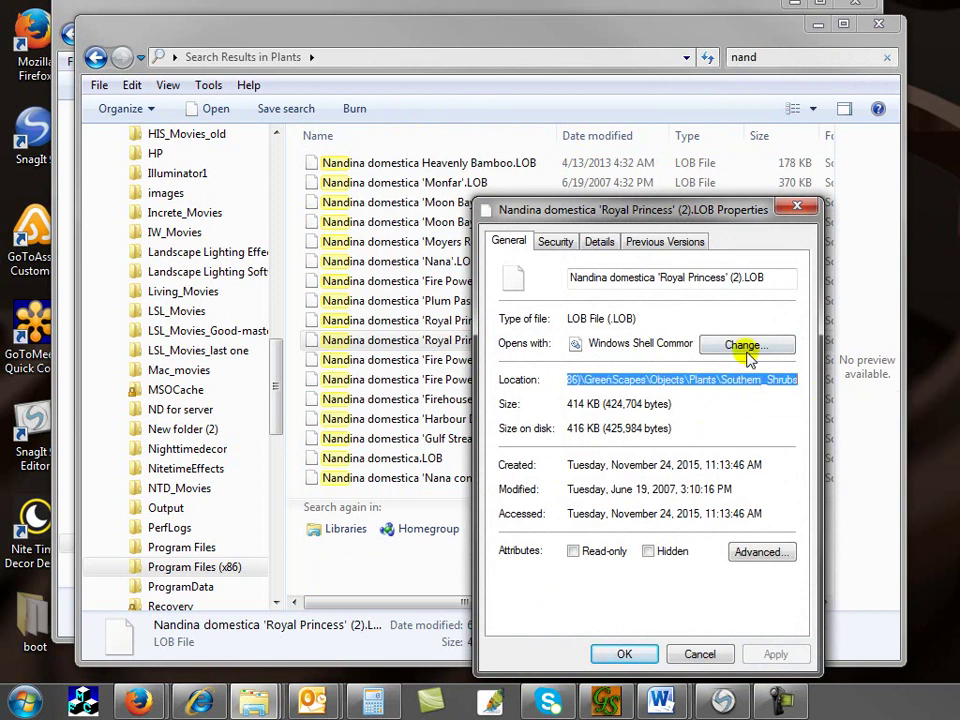
left_click(797, 209)
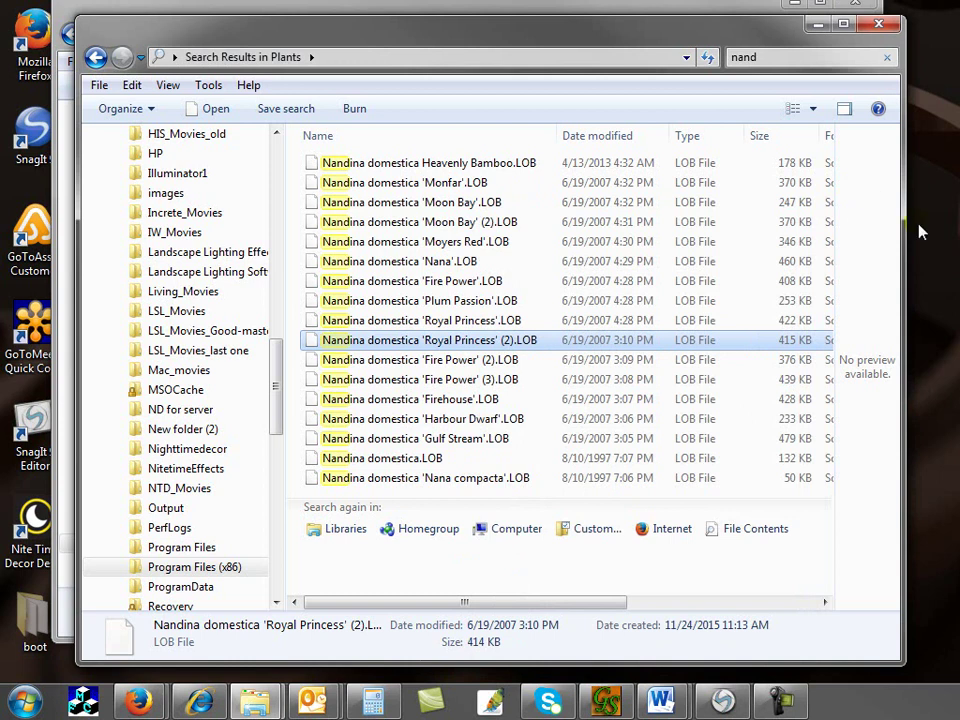
Copy all 17 Nandina domestica search results and paste them into the Myshrubs folder
left_click(372, 170)
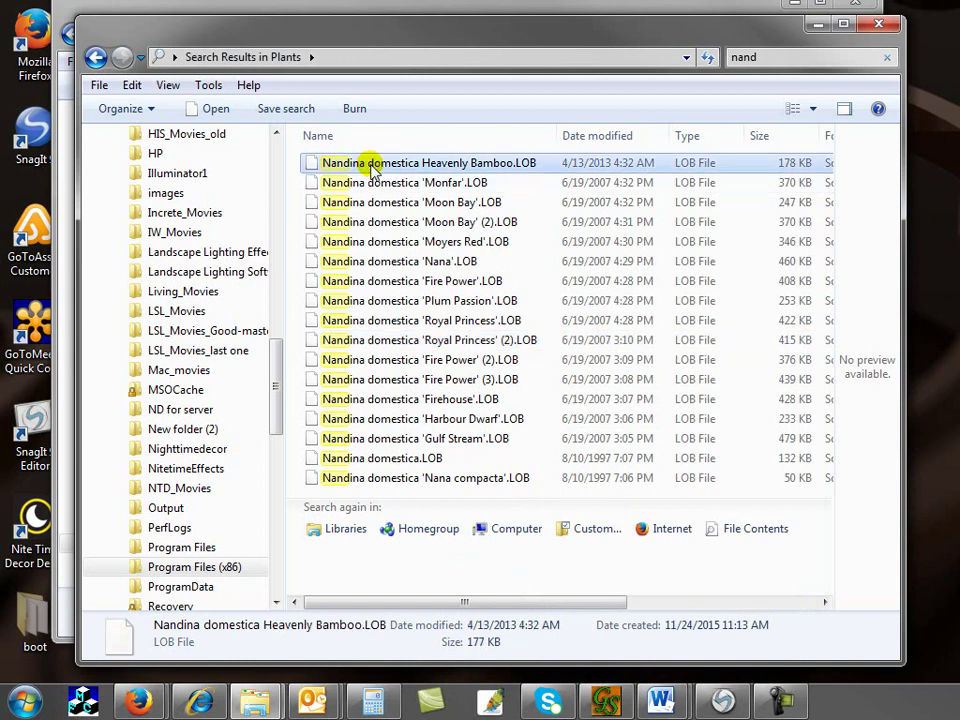
left_click(400, 482, "shift")
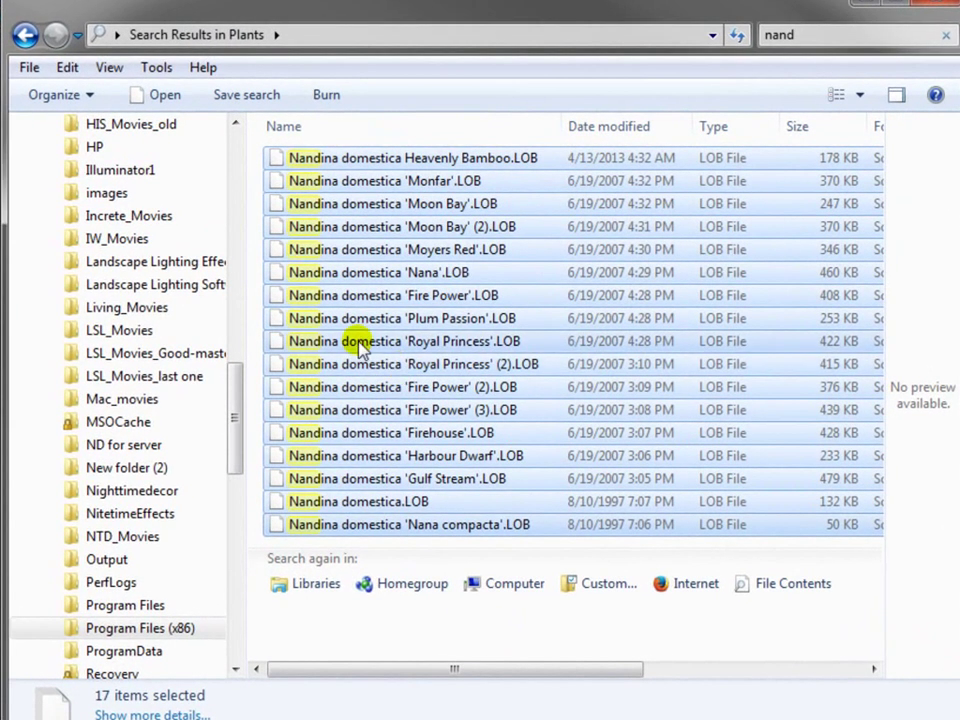
right_click(380, 322)
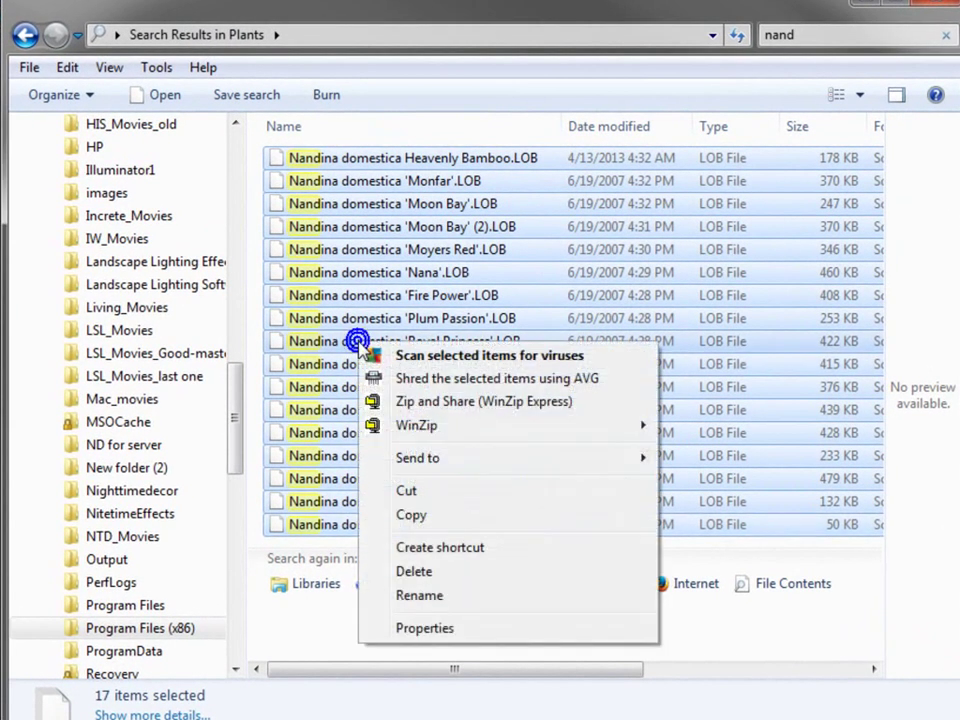
left_click(420, 515)
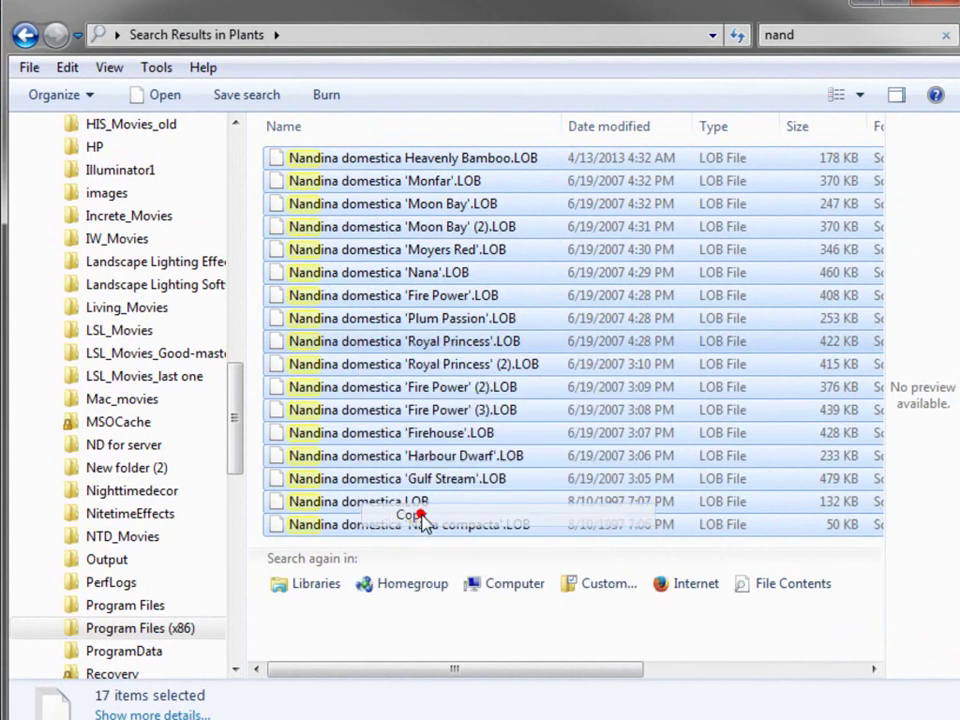
left_click(868, 6)
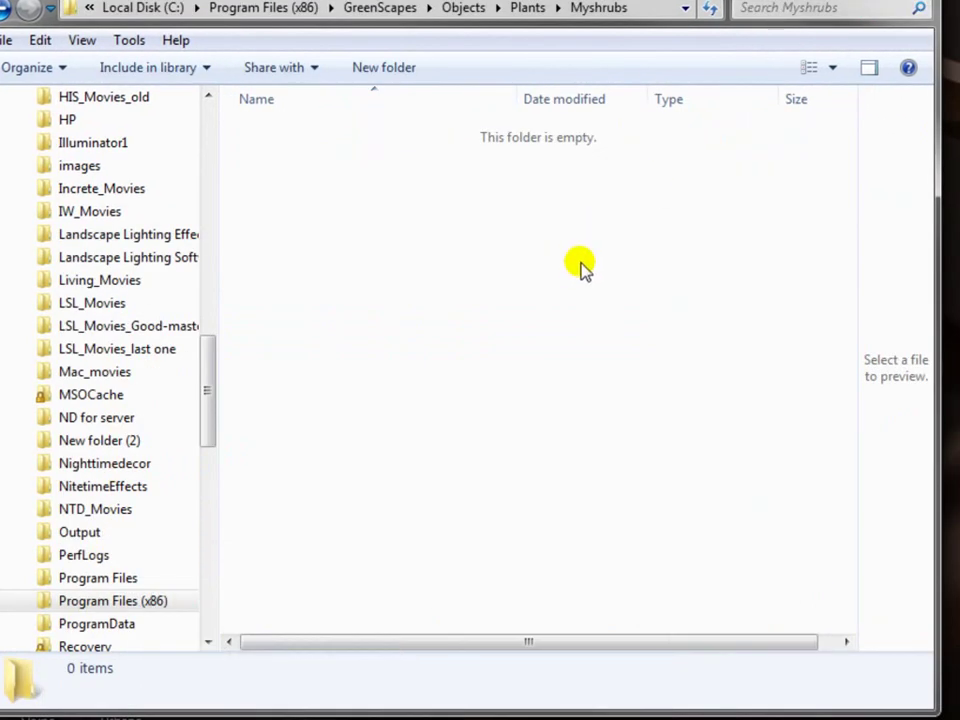
left_click(488, 220)
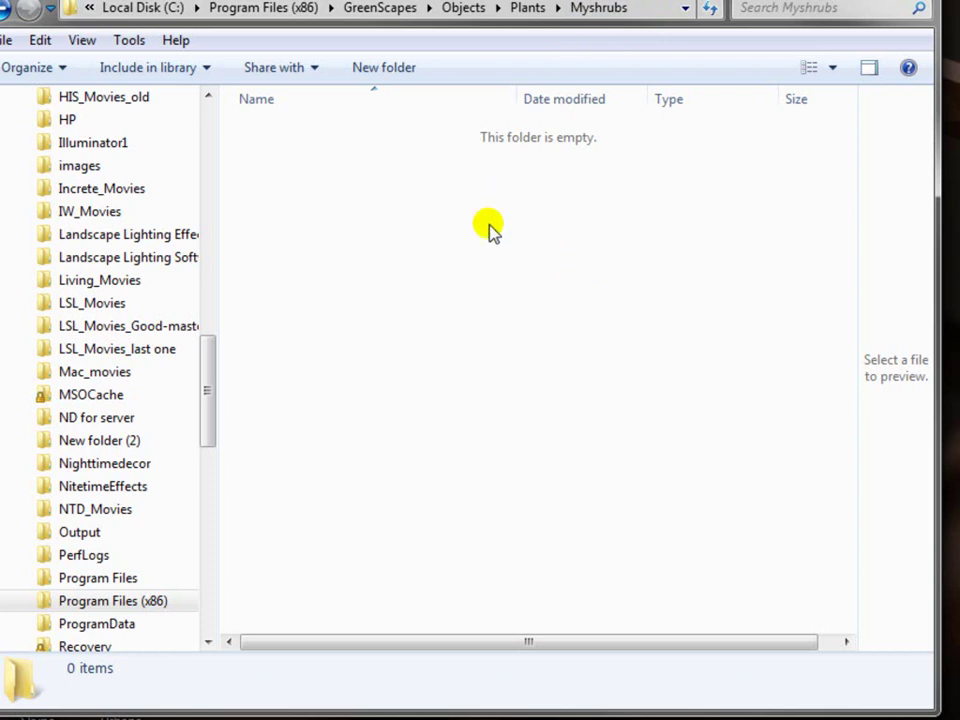
right_click(489, 225)
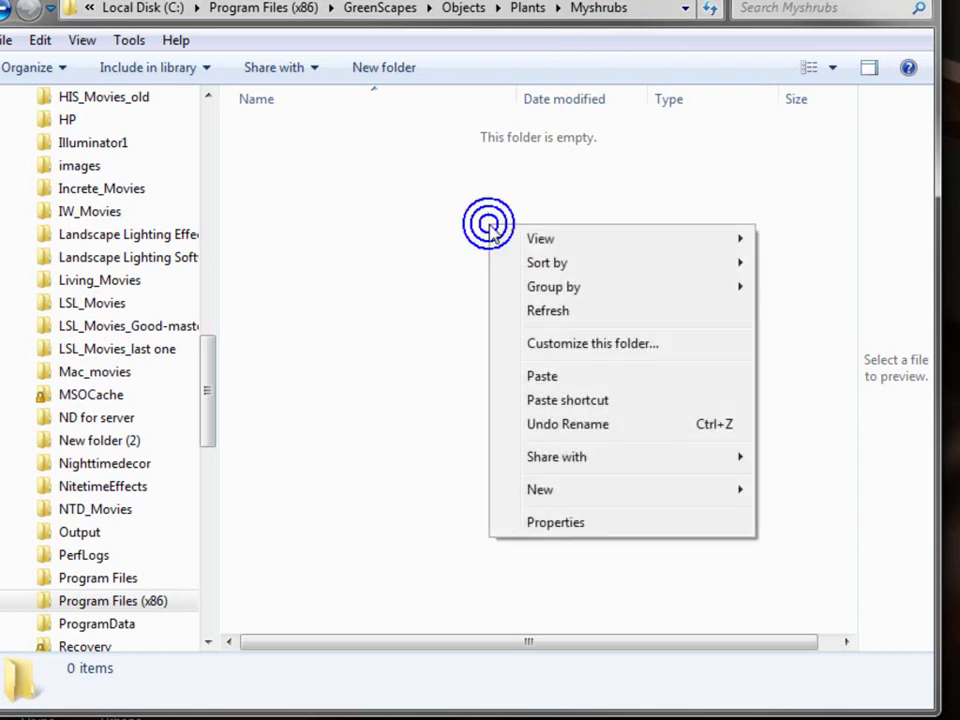
left_click(557, 374)
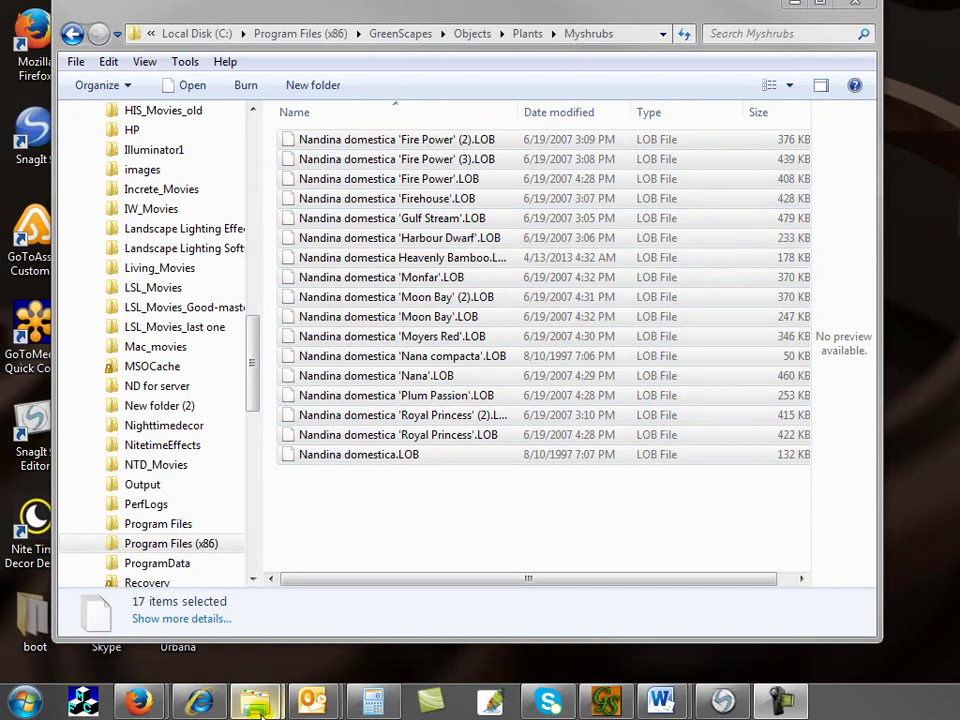
Search Plants for 'pittos' and copy all 17 Pittosporum results
mouse_move(257, 707)
left_click(403, 617)
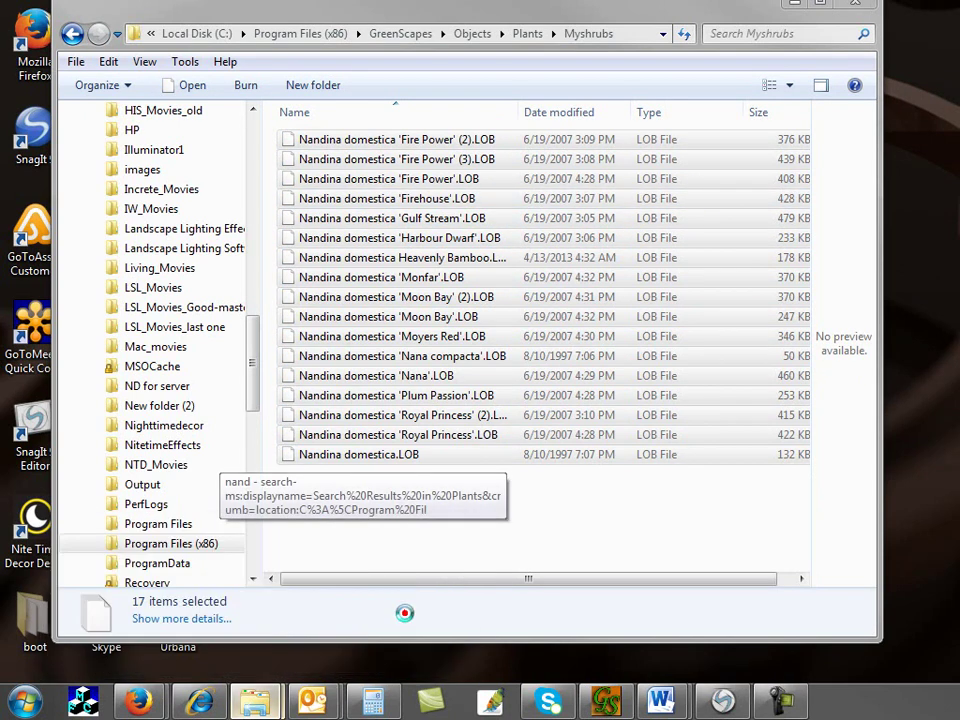
left_click(777, 55)
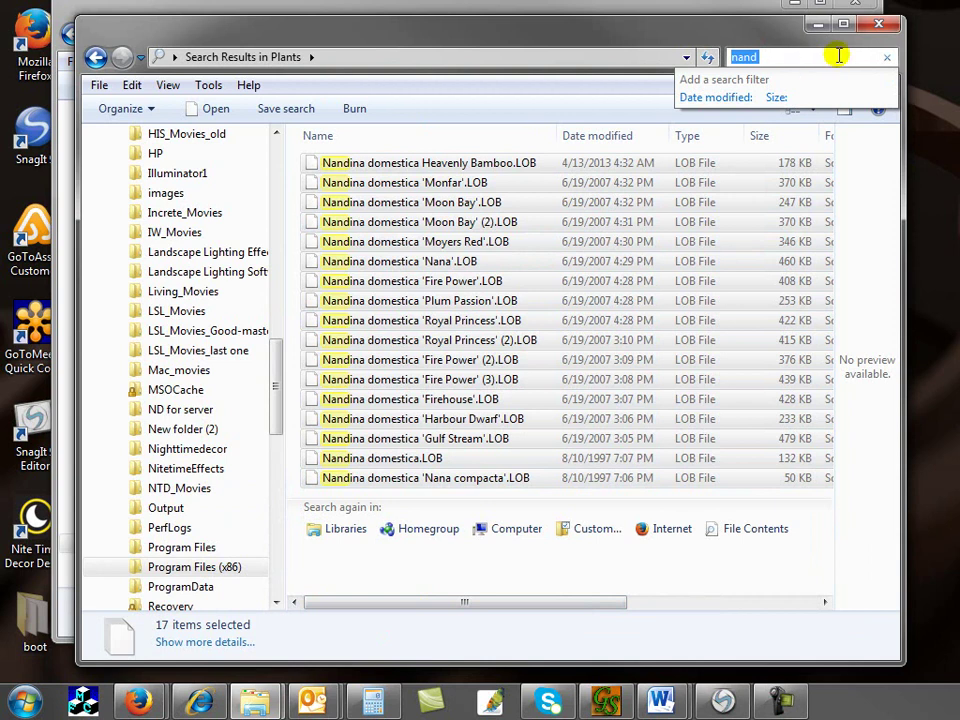
type("pitt")
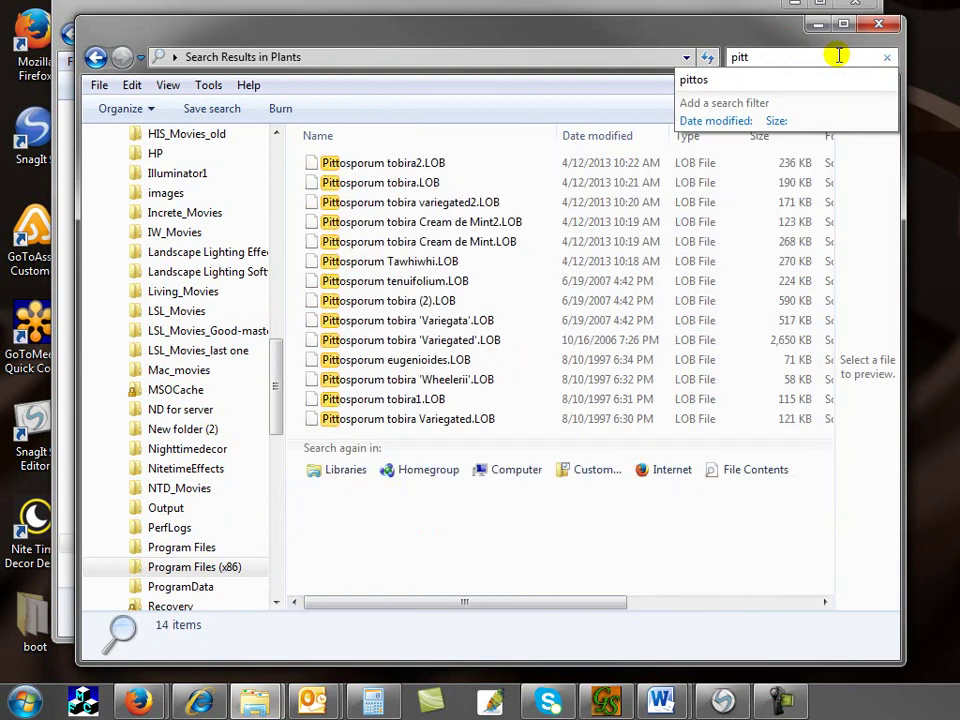
type("os")
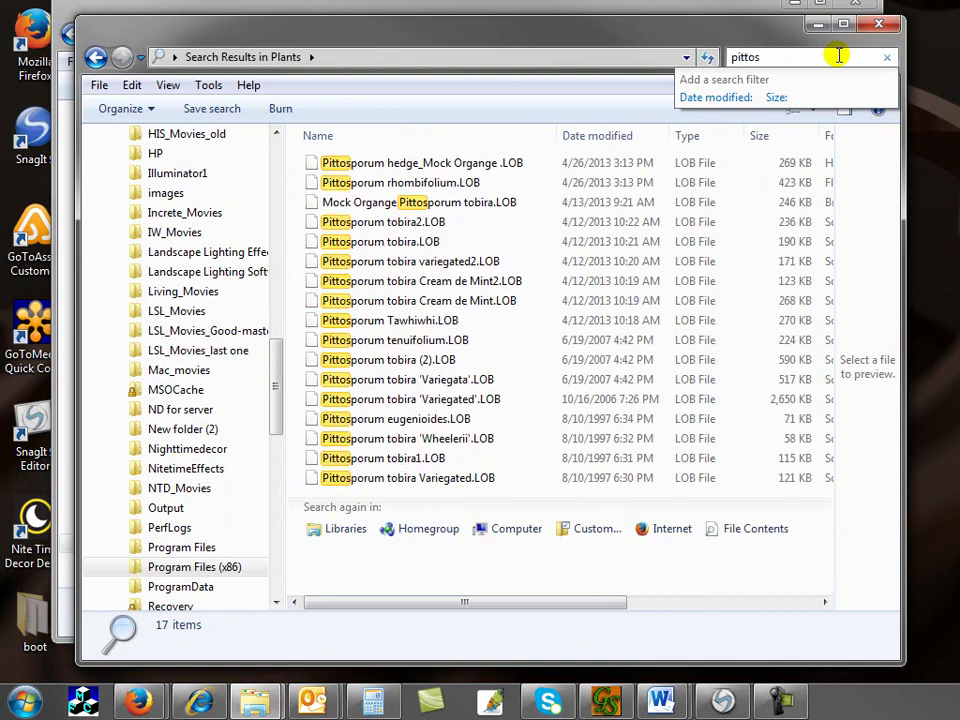
left_click(469, 163)
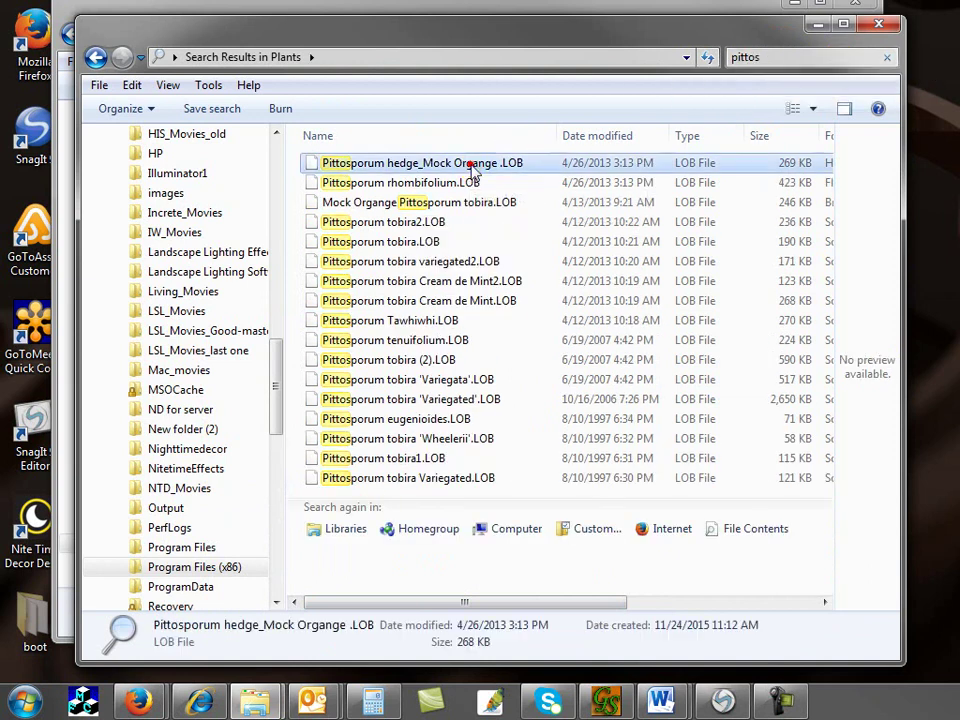
left_click(447, 480, "shift")
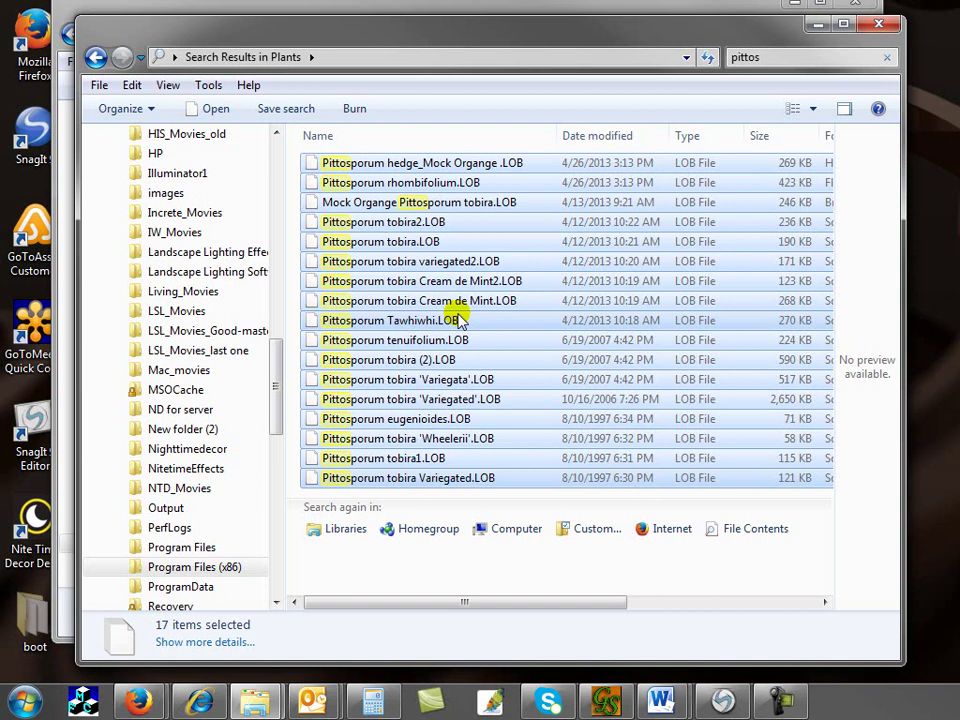
key("ctrl+c")
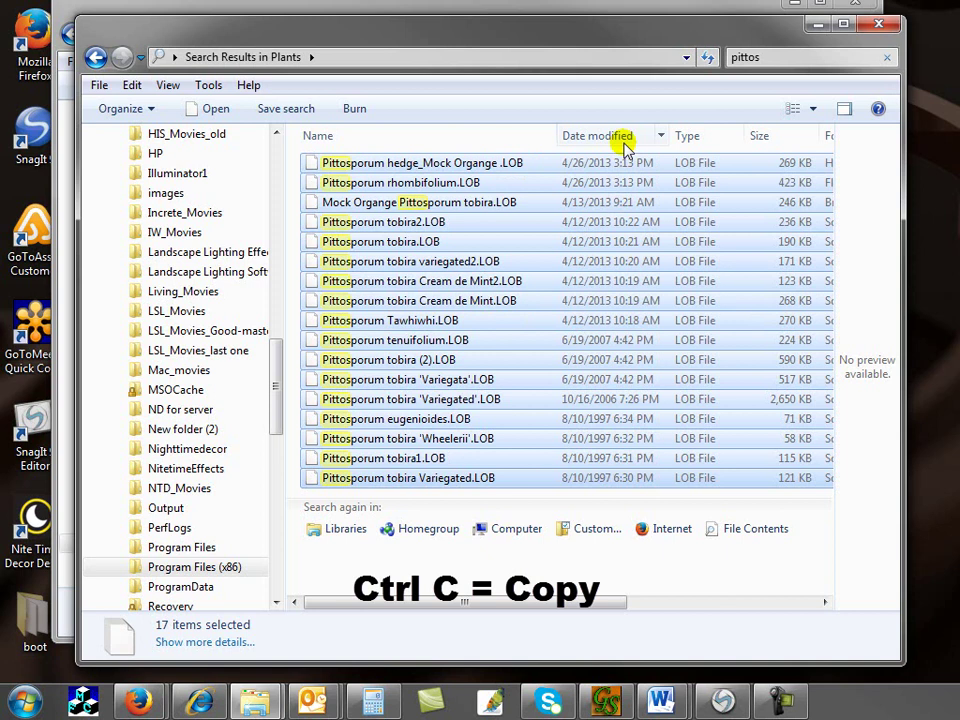
Paste the Pittosporum files into the Myshrubs folder
left_click(711, 8)
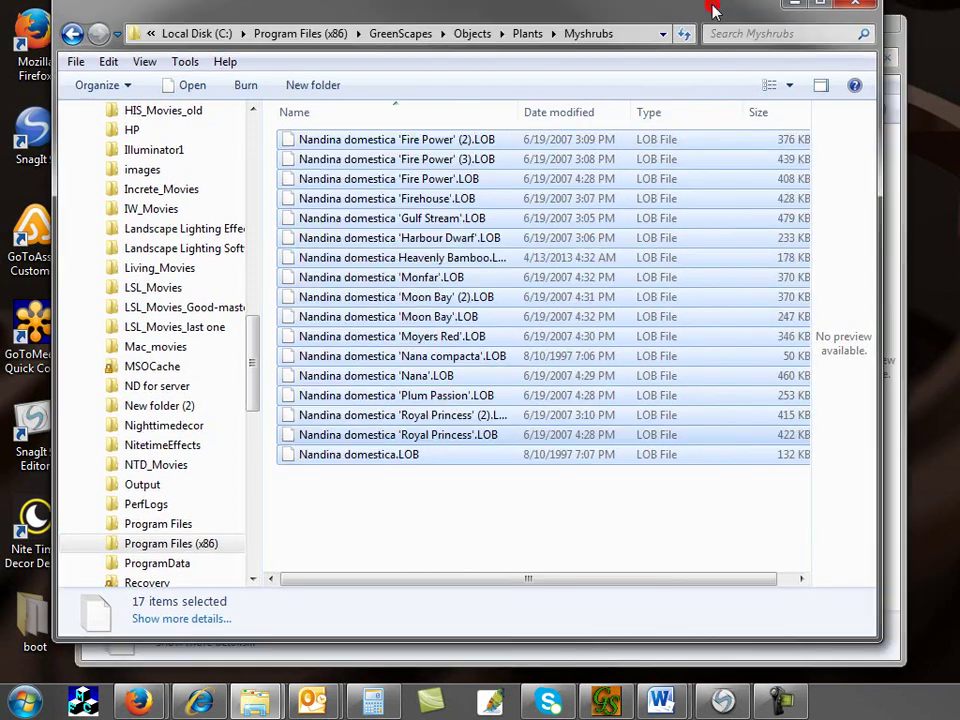
left_click(479, 503)
key("ctrl+v")
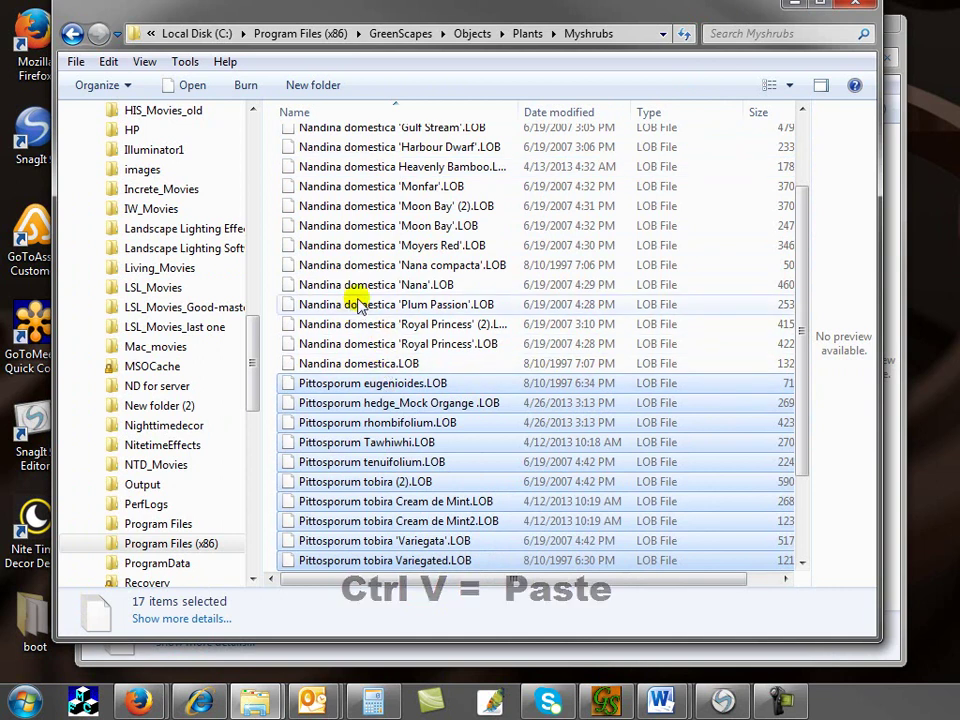
left_click(900, 156)
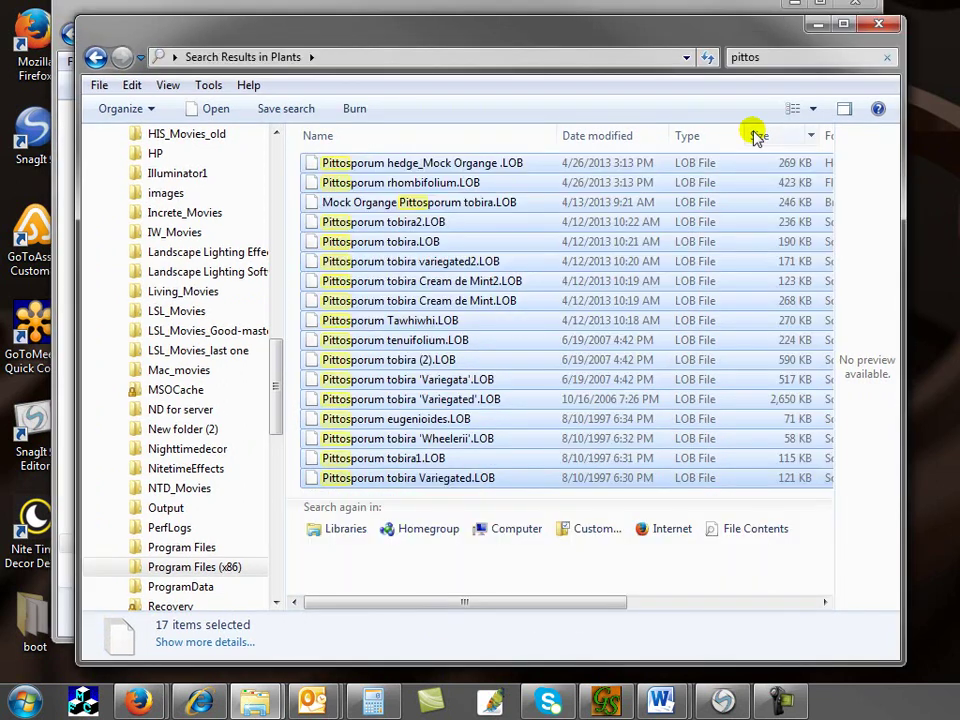
Search Plants for 'eugen' and select the last Eugenia result
left_click(777, 57)
type("eu")
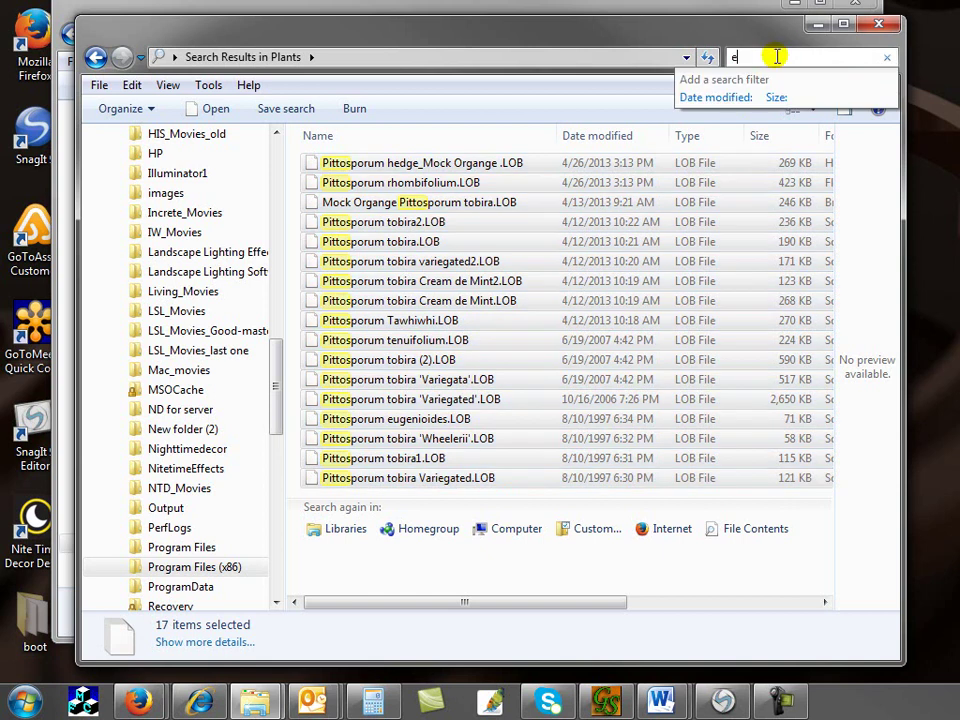
type("genia")
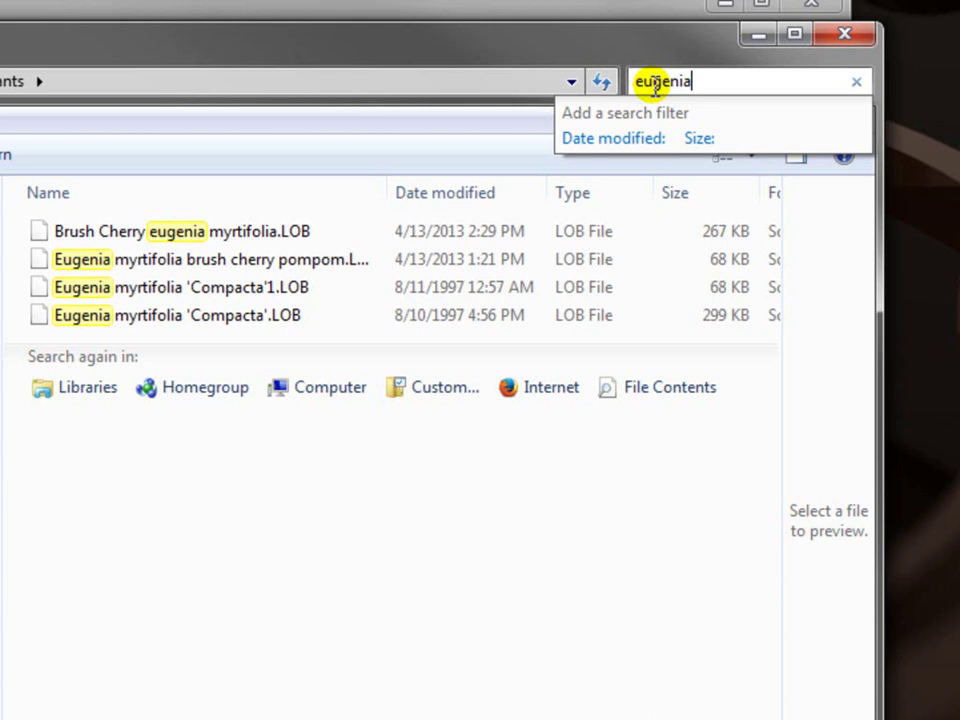
key("Return")
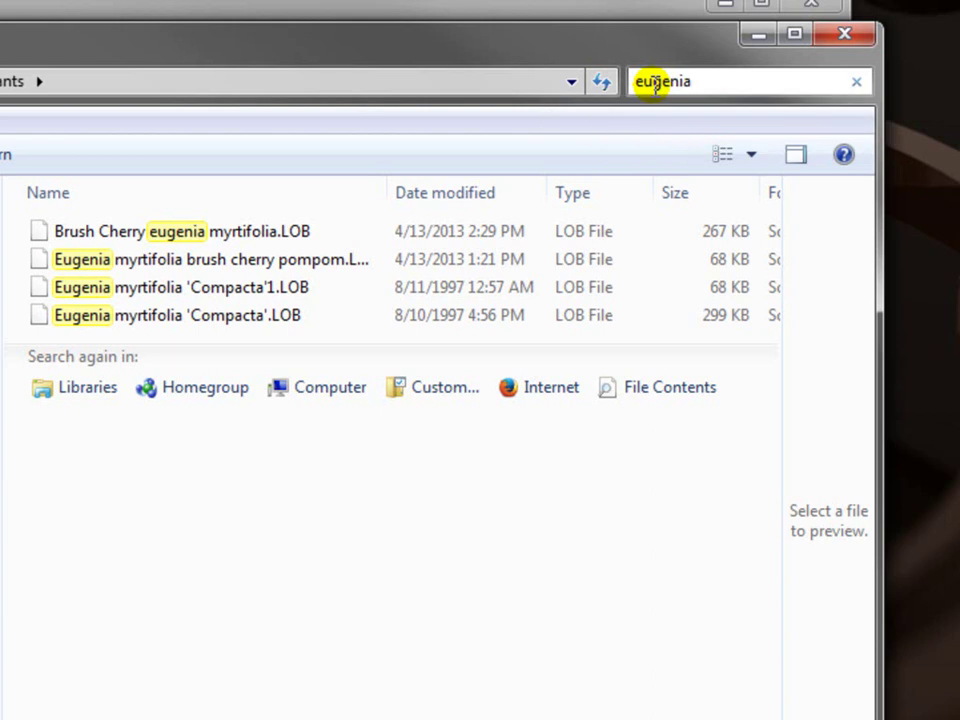
left_click(152, 315)
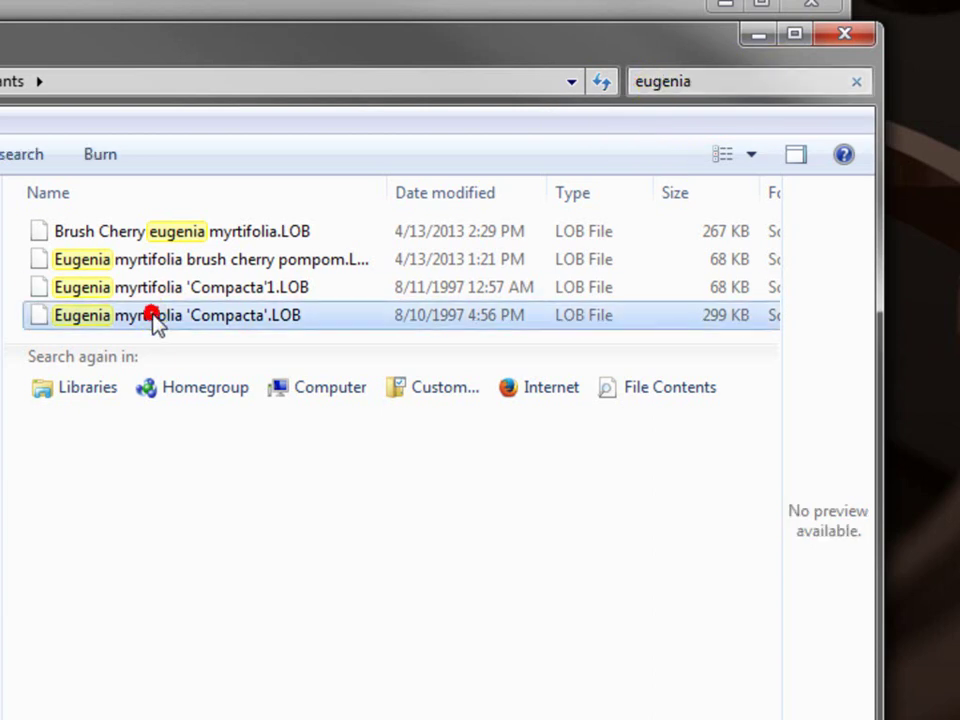
Select all four Eugenia results and paste them into the Myshrubs folder
left_click(261, 227, "shift")
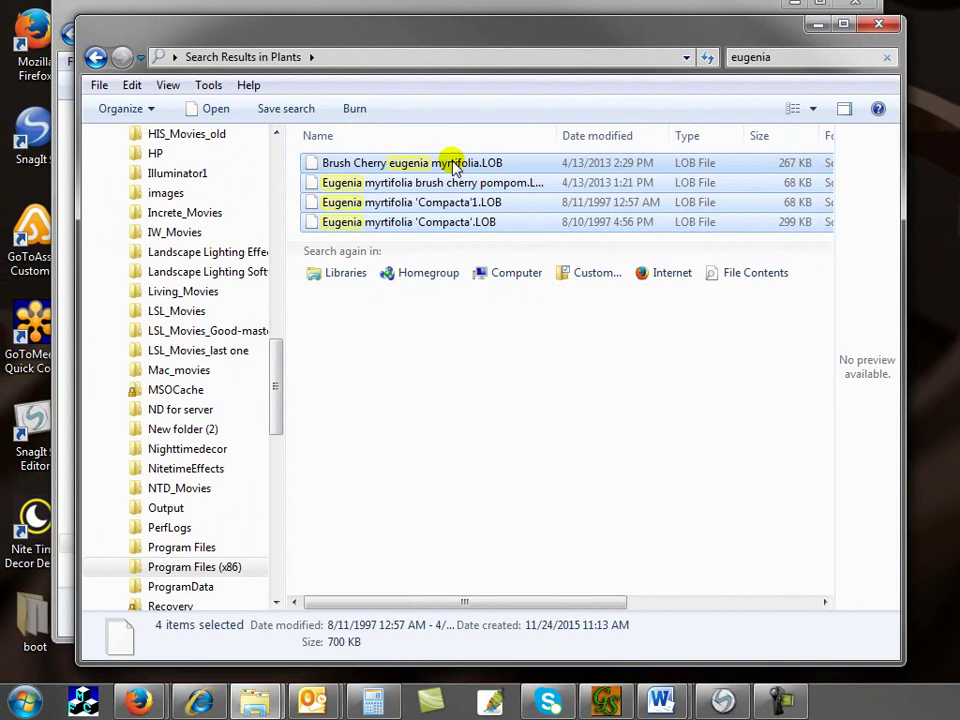
left_click(799, 25)
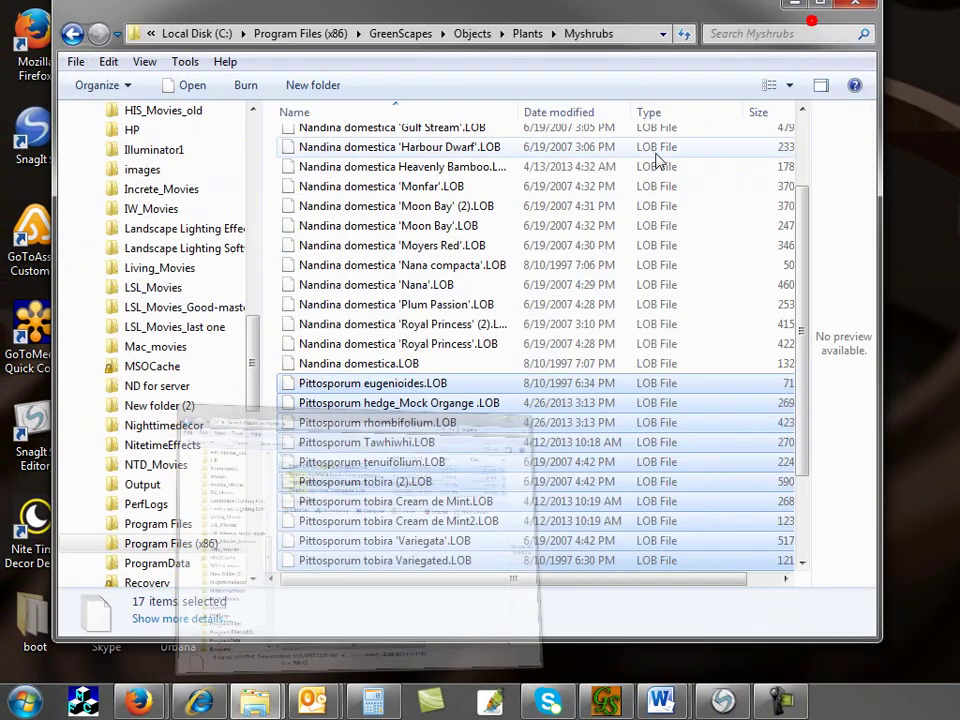
left_click(538, 390)
key("ctrl+v")
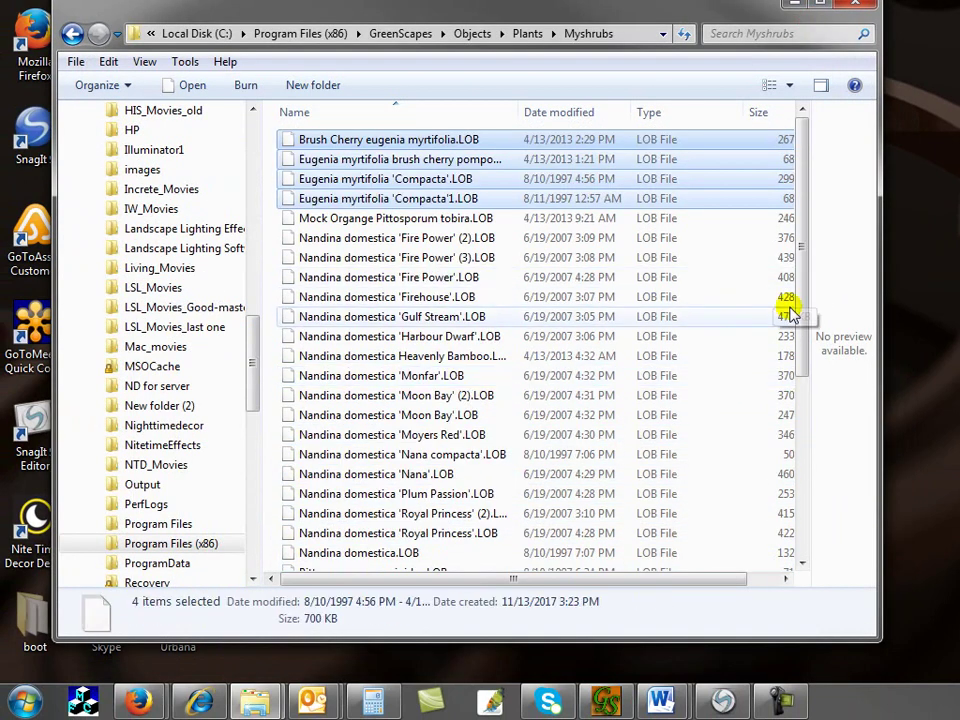
scroll(800, 316, "down", 5)
scroll(789, 444, "up", 5)
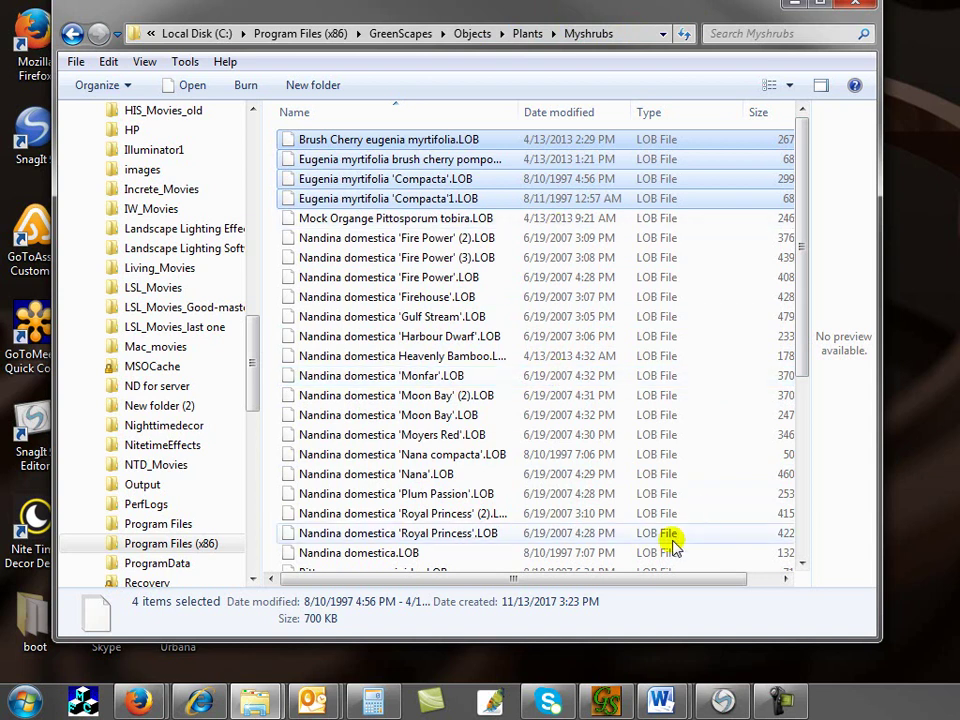
Delete the MAKE A LIST OF THE PLANTS text in GreenScapes
left_click(606, 702)
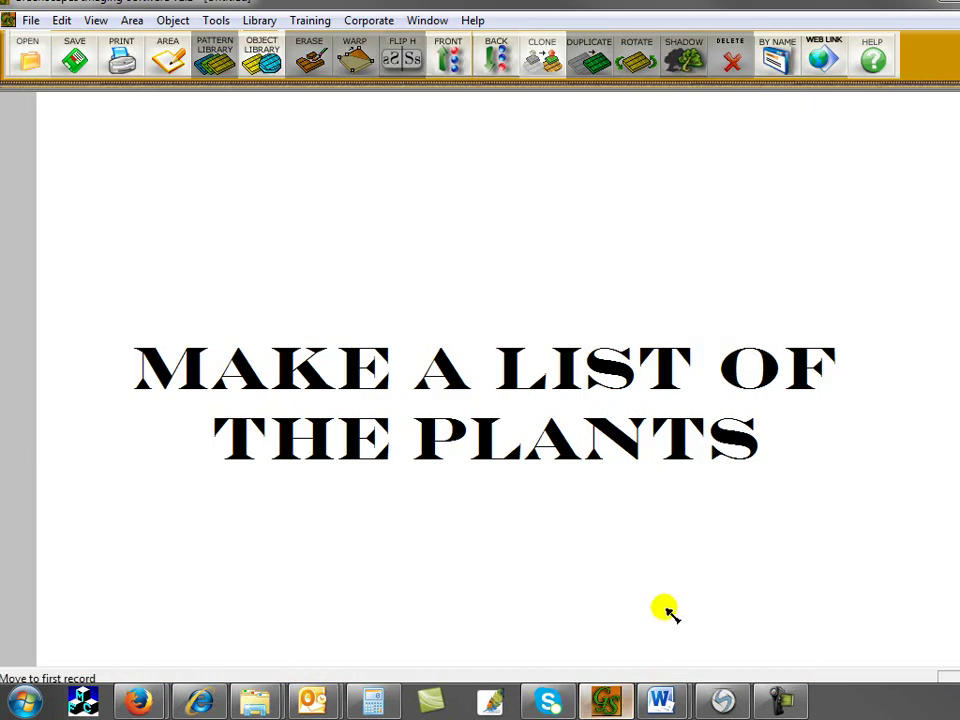
left_click(735, 369)
key("Delete")
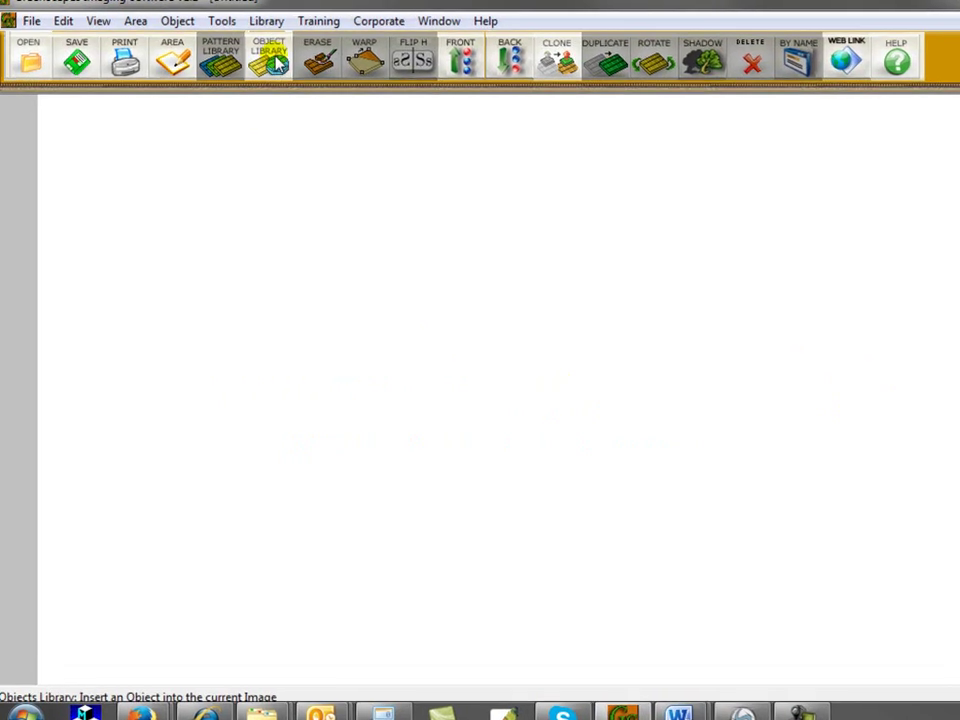
Start a new Object Library from the Library menu
left_click(266, 20)
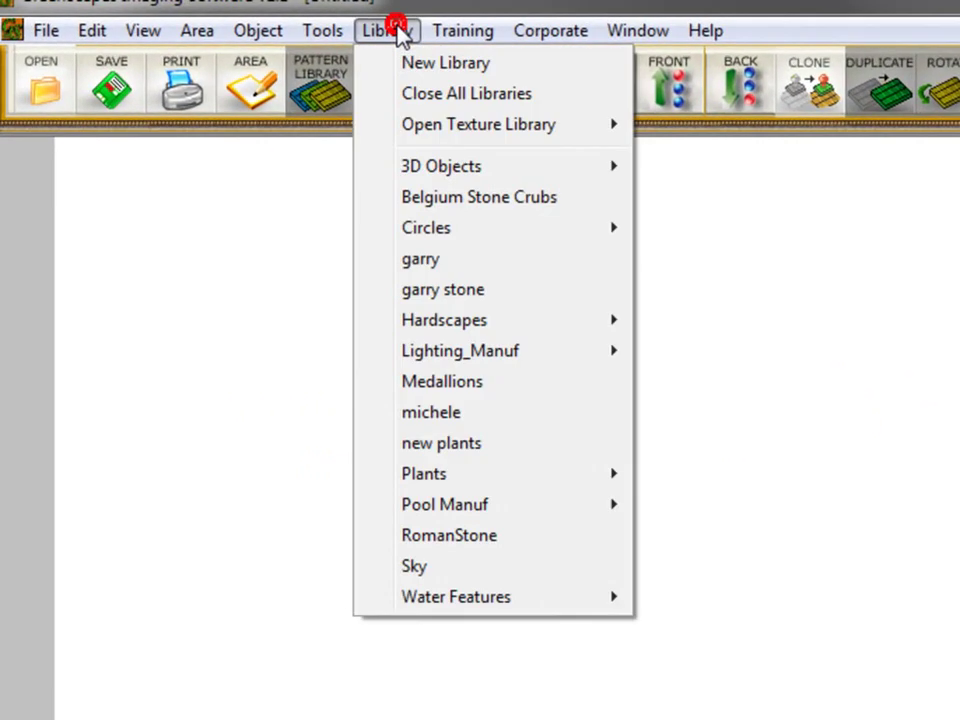
left_click(463, 66)
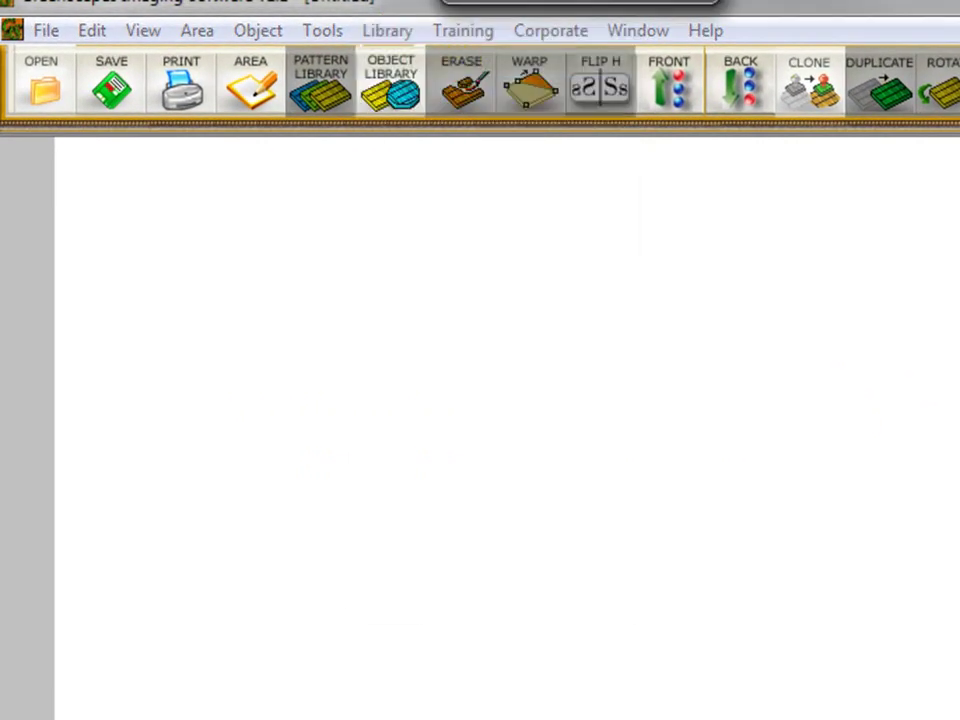
left_click_drag(561, 379, 646, 259)
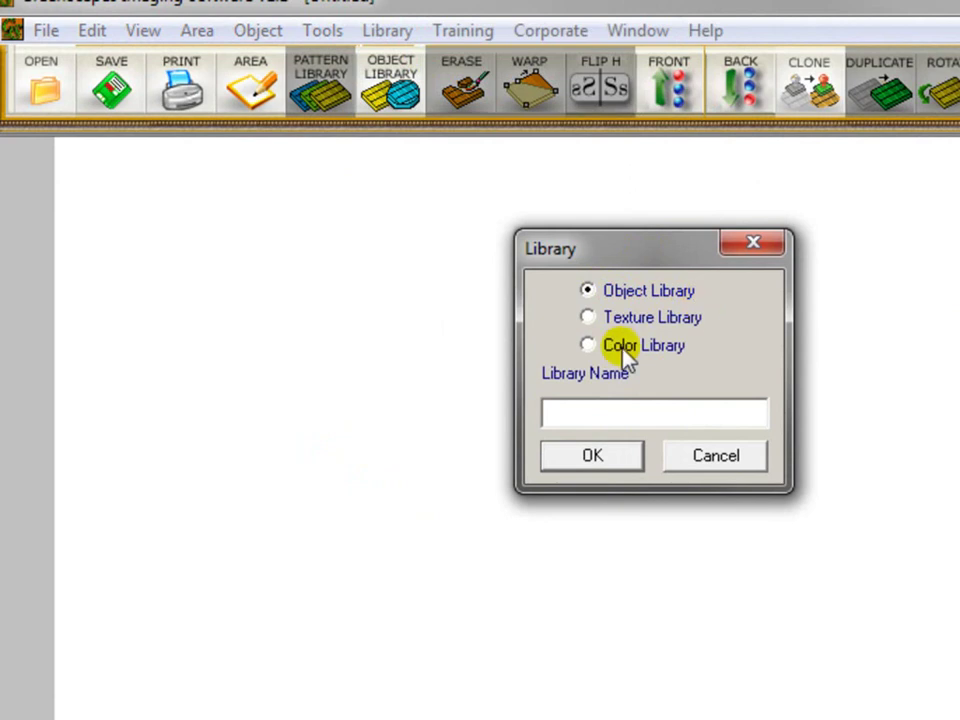
Name the new object library 'My Shrubs' and accept its default attributes
left_click(593, 411)
type("My Shrubs")
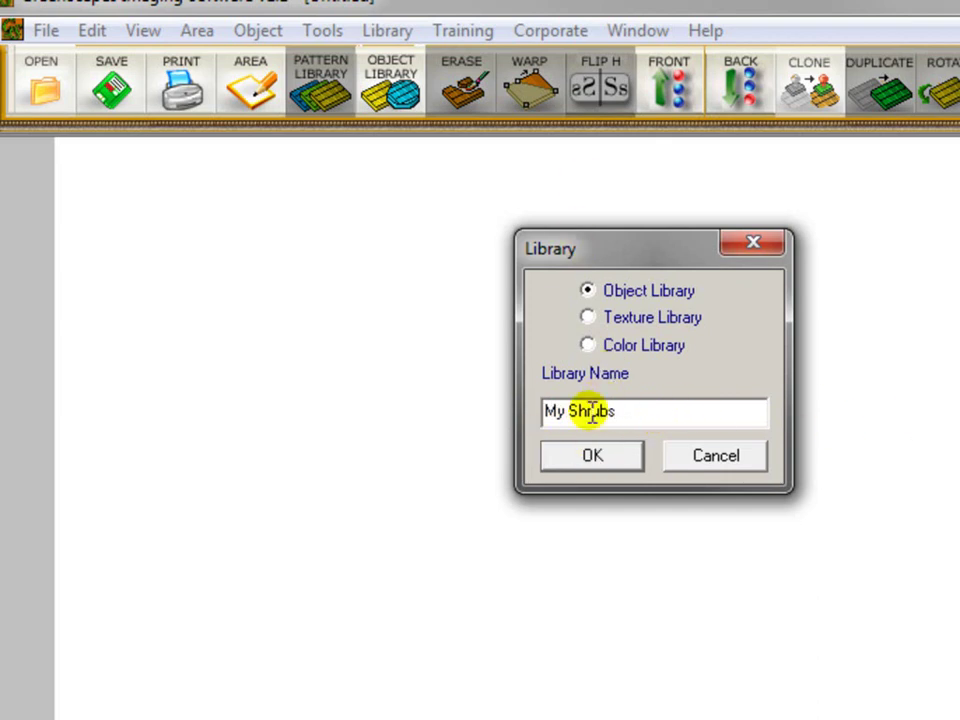
left_click(605, 463)
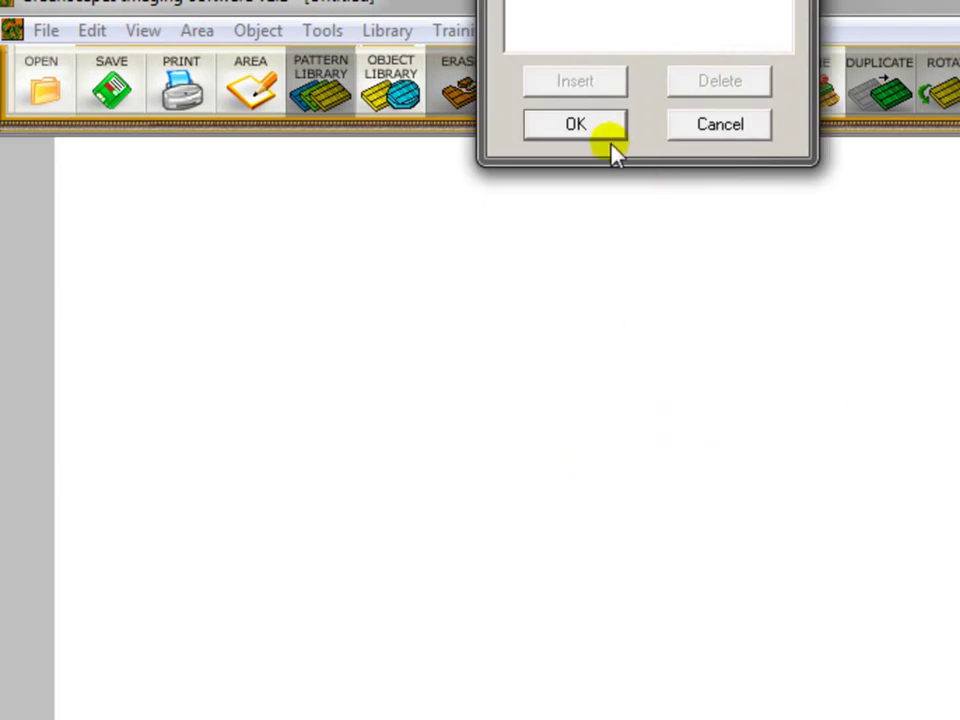
left_click(577, 455)
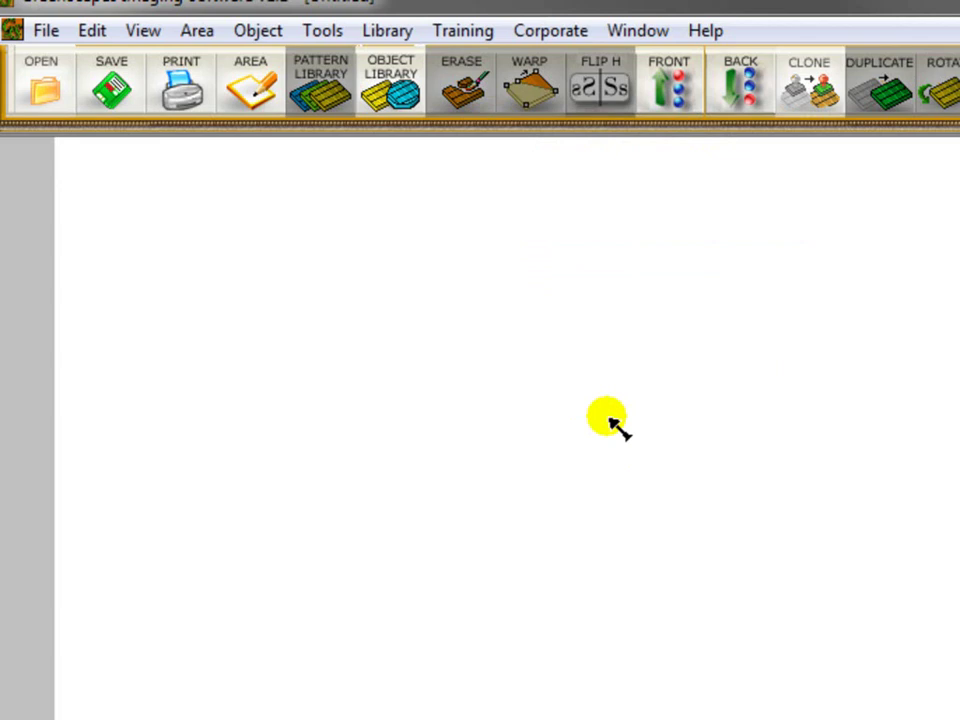
Open the empty My Shrubs library from the library list and shift its window right
left_click(388, 32)
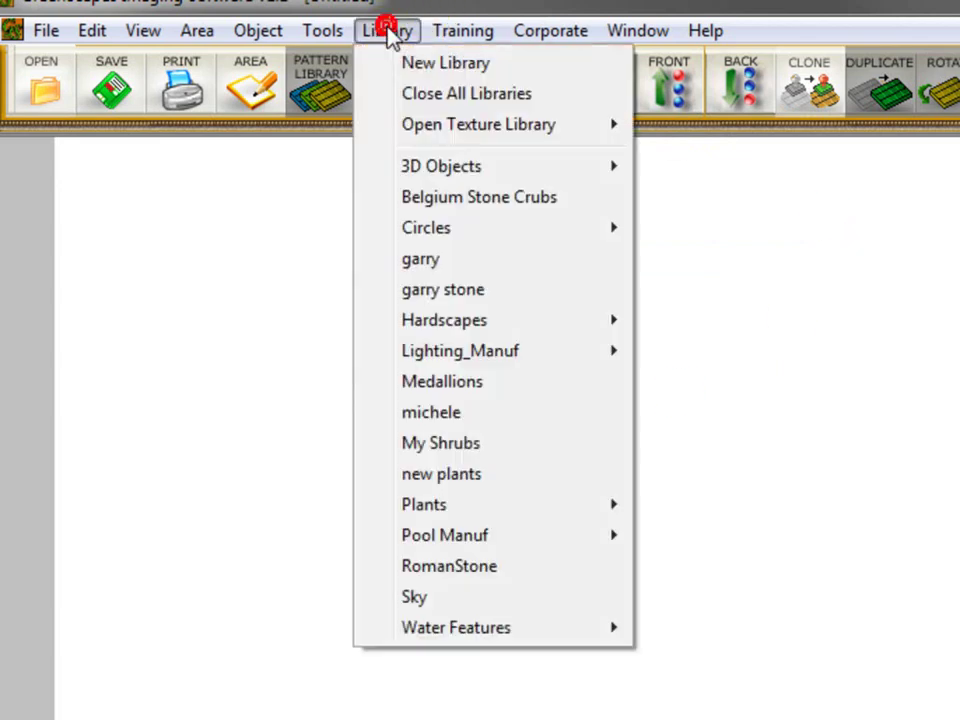
left_click(468, 446)
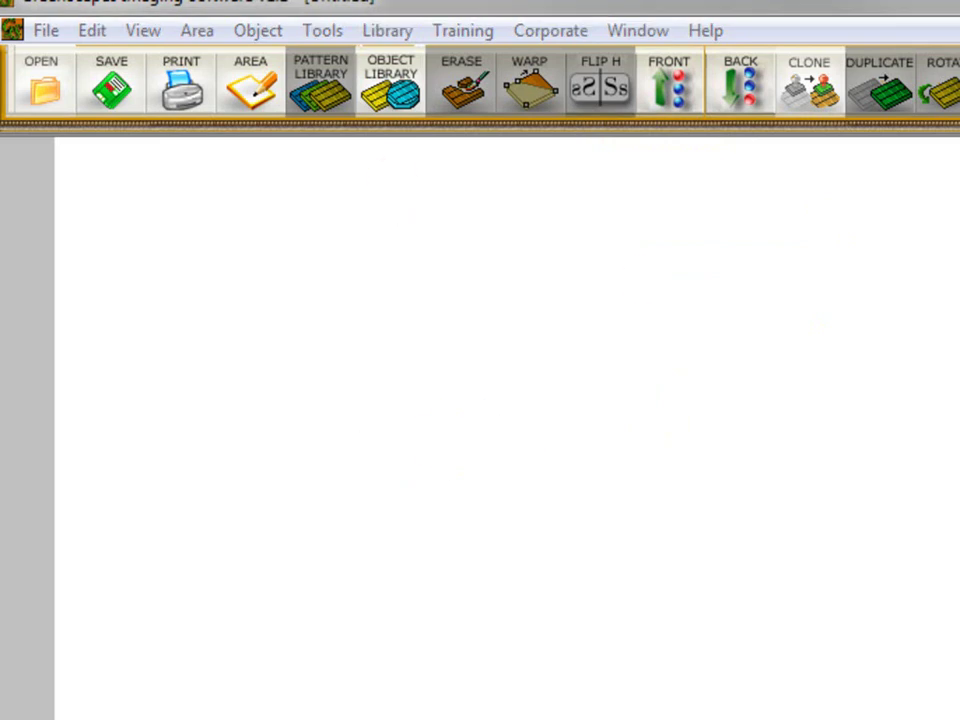
left_click_drag(315, 266, 388, 266)
left_click(594, 332)
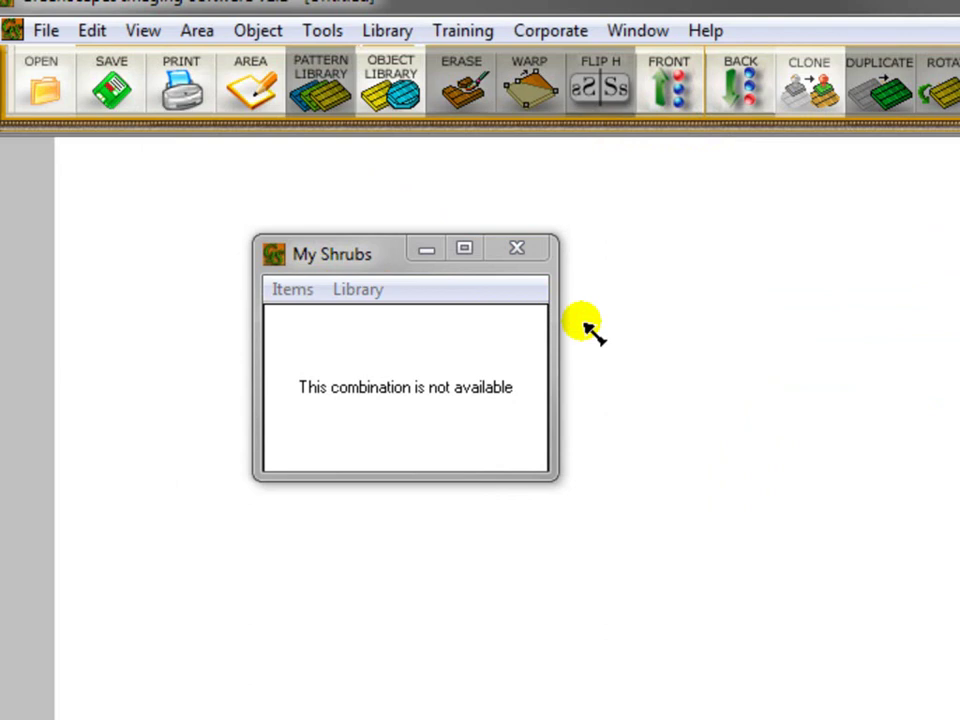
Add every plant file from GreenScapes > Objects > Plants > Myshrubs to the library
left_click(296, 291)
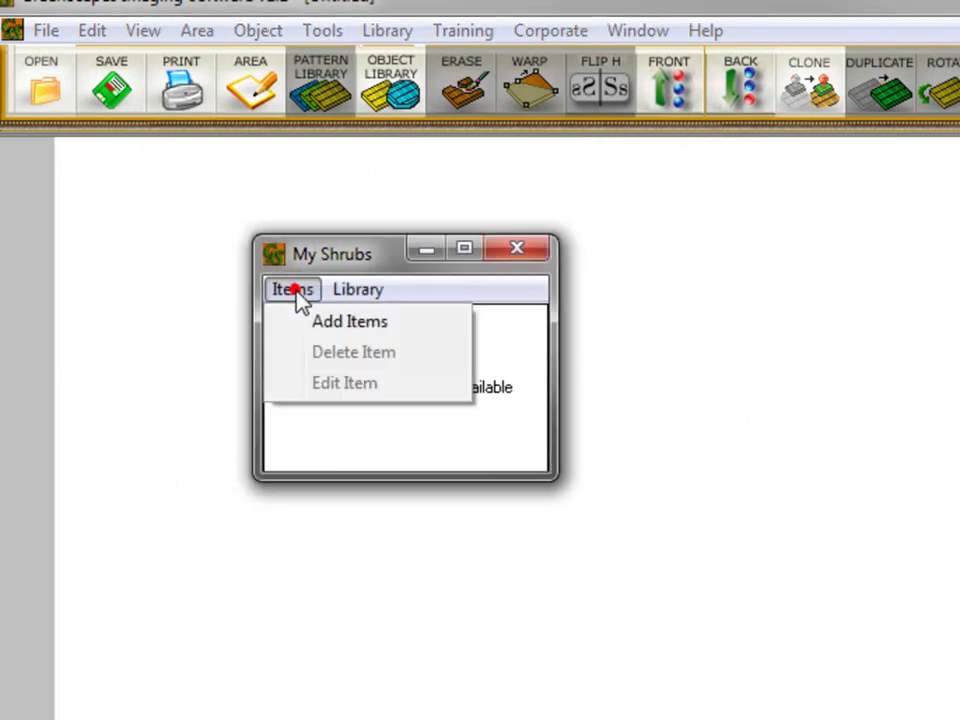
left_click(358, 332)
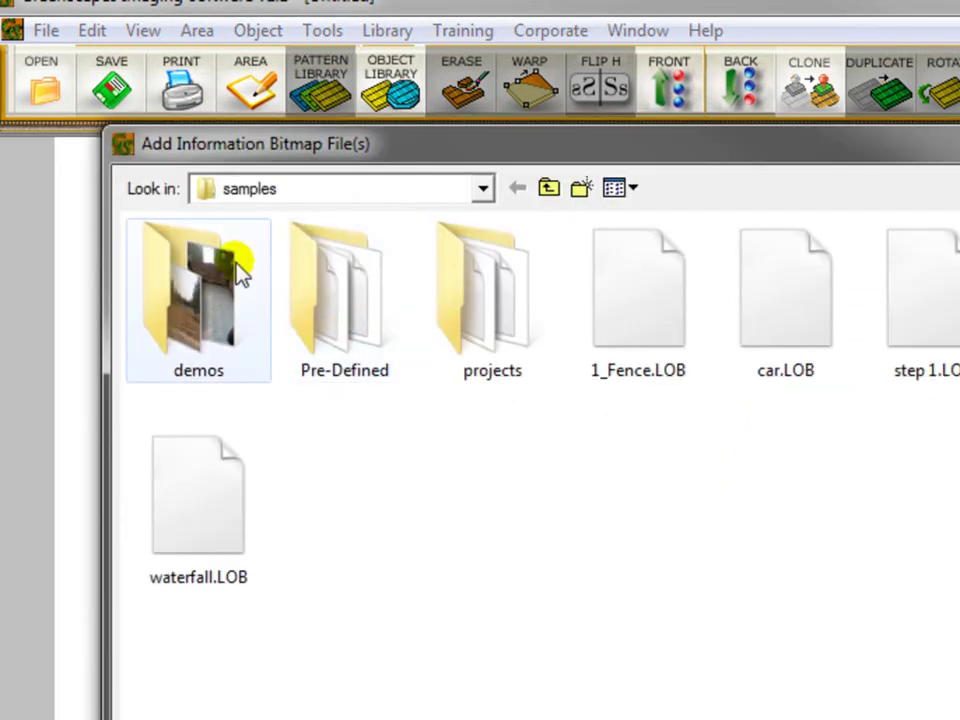
left_click(339, 189)
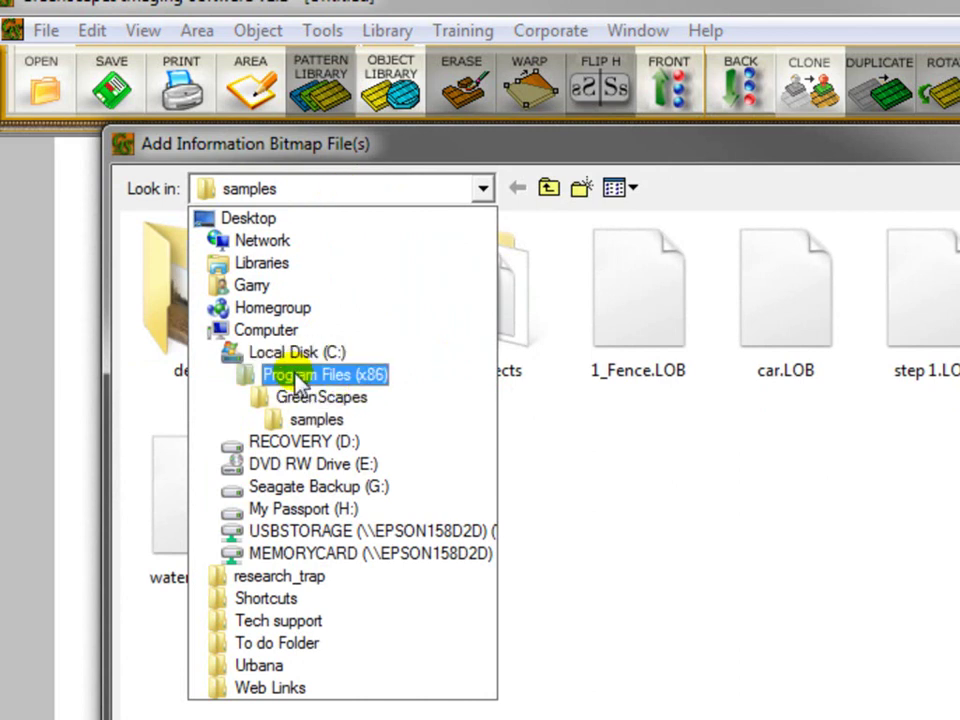
left_click(318, 396)
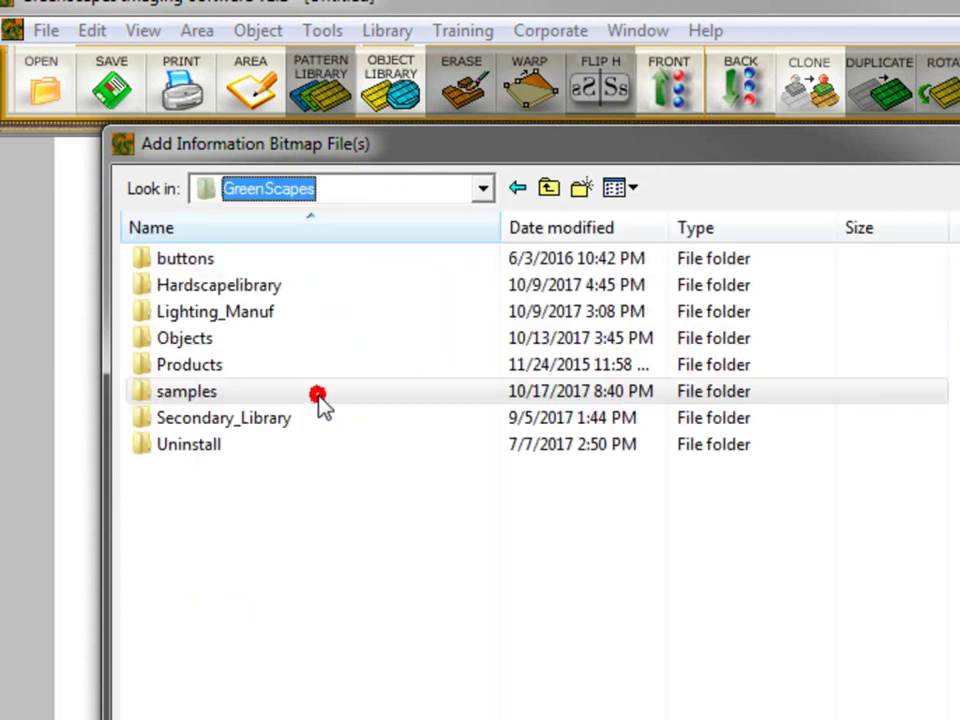
double_click(255, 341)
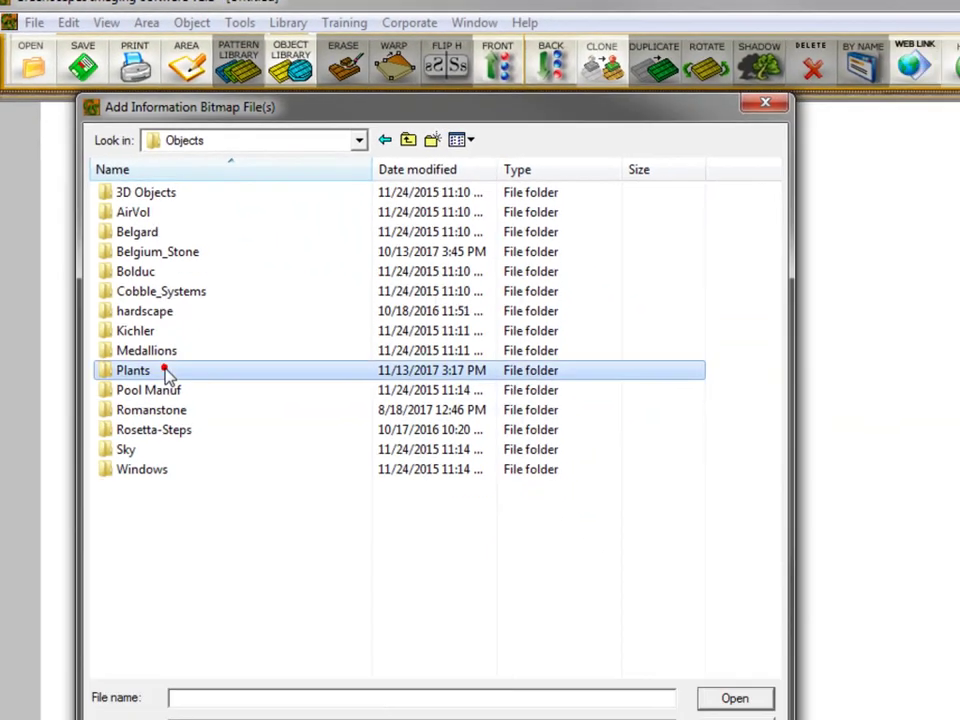
double_click(183, 492)
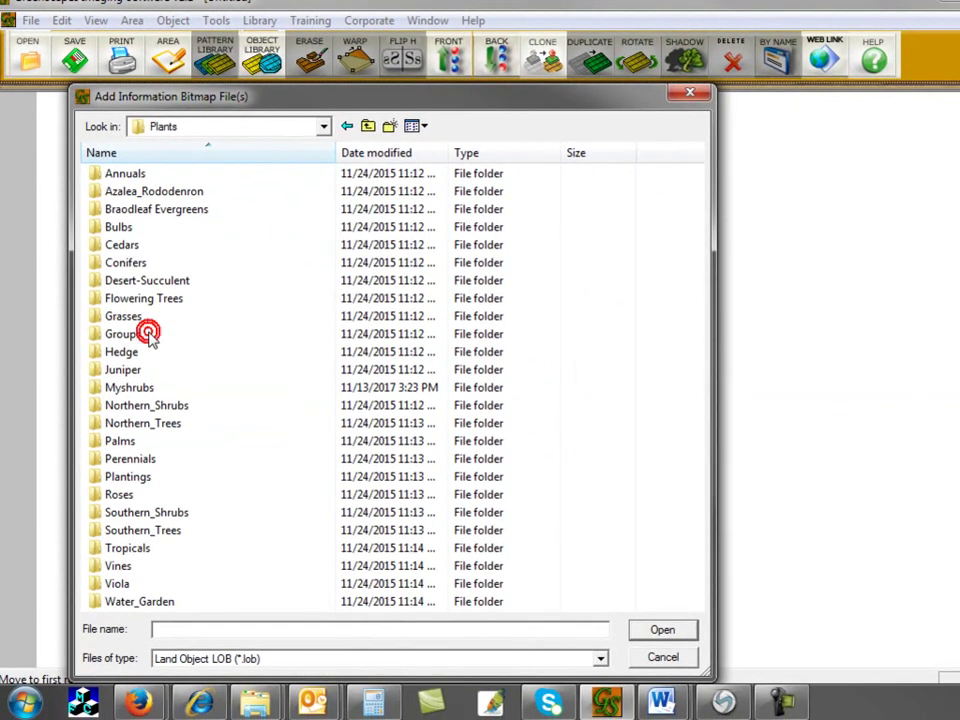
double_click(133, 388)
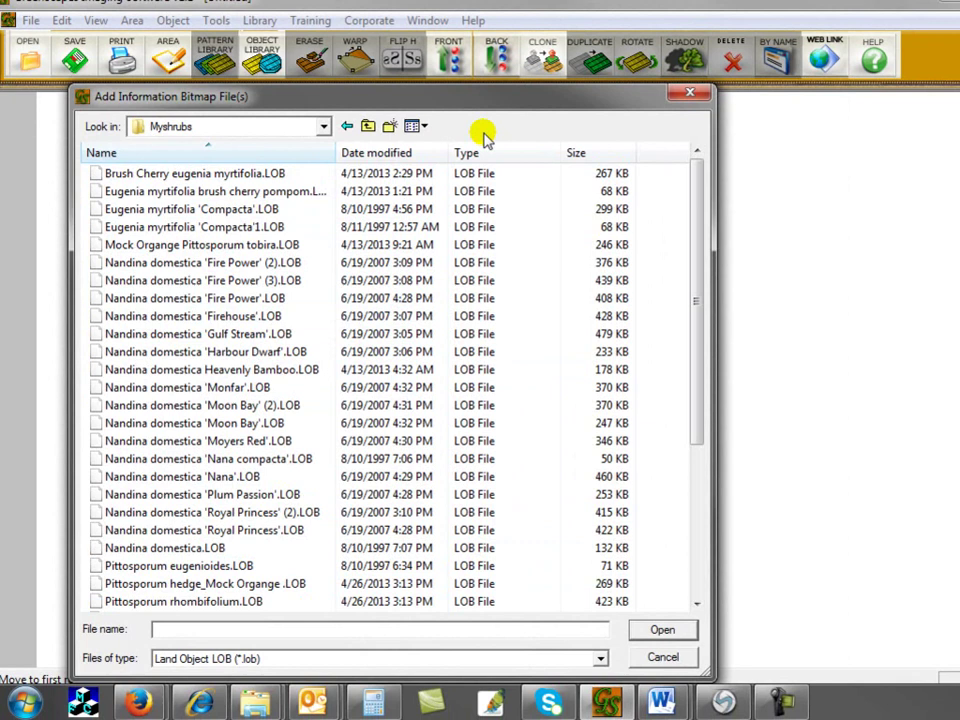
left_click_drag(506, 101, 564, 79)
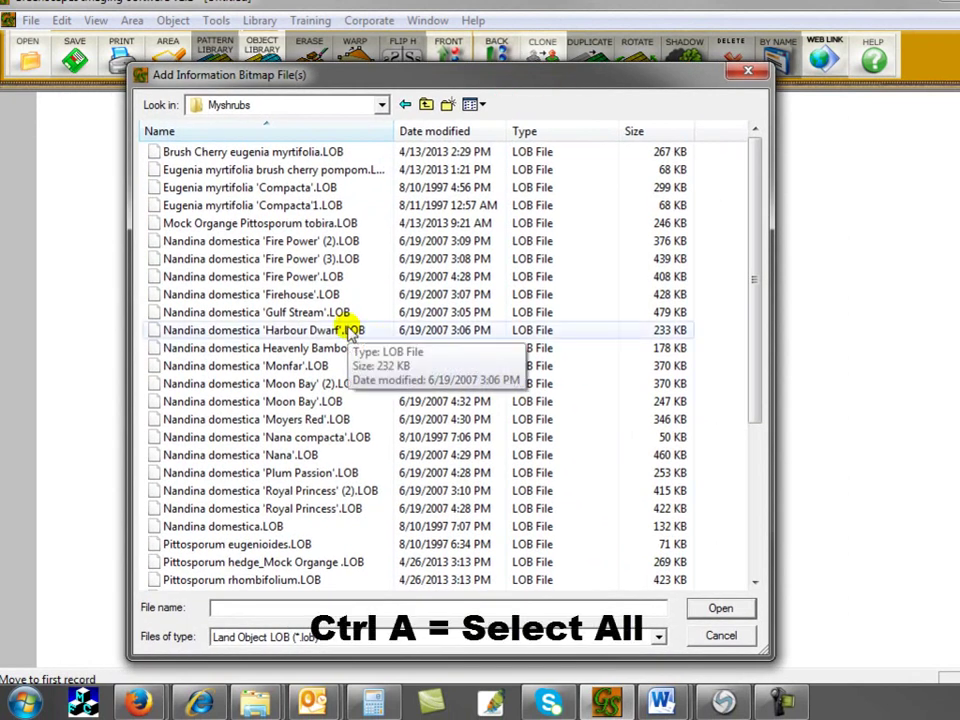
key("ctrl+a")
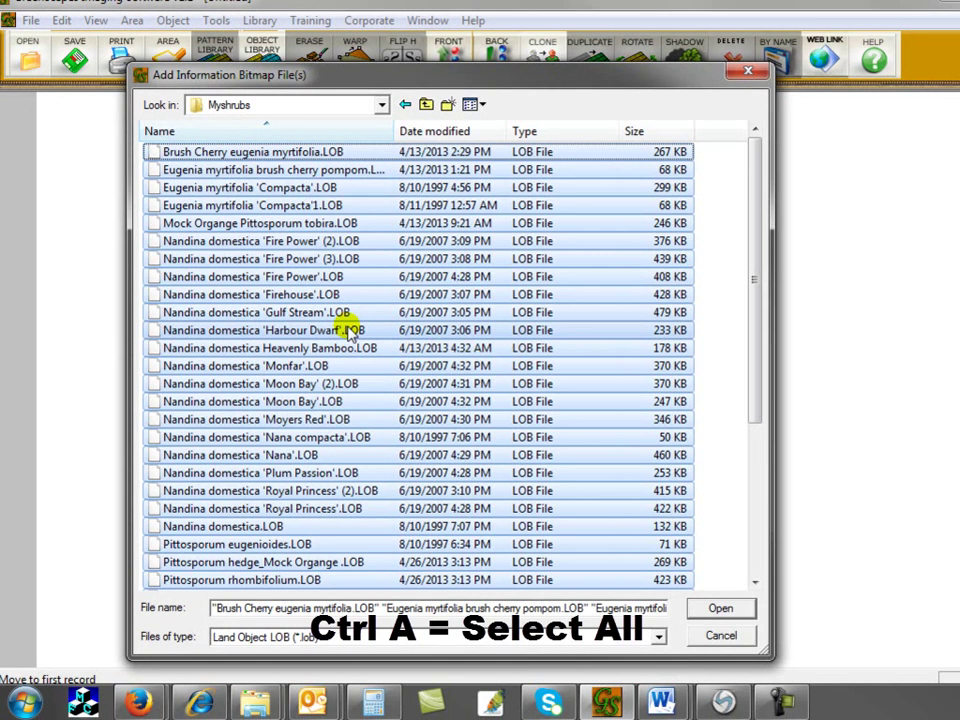
left_click(721, 607)
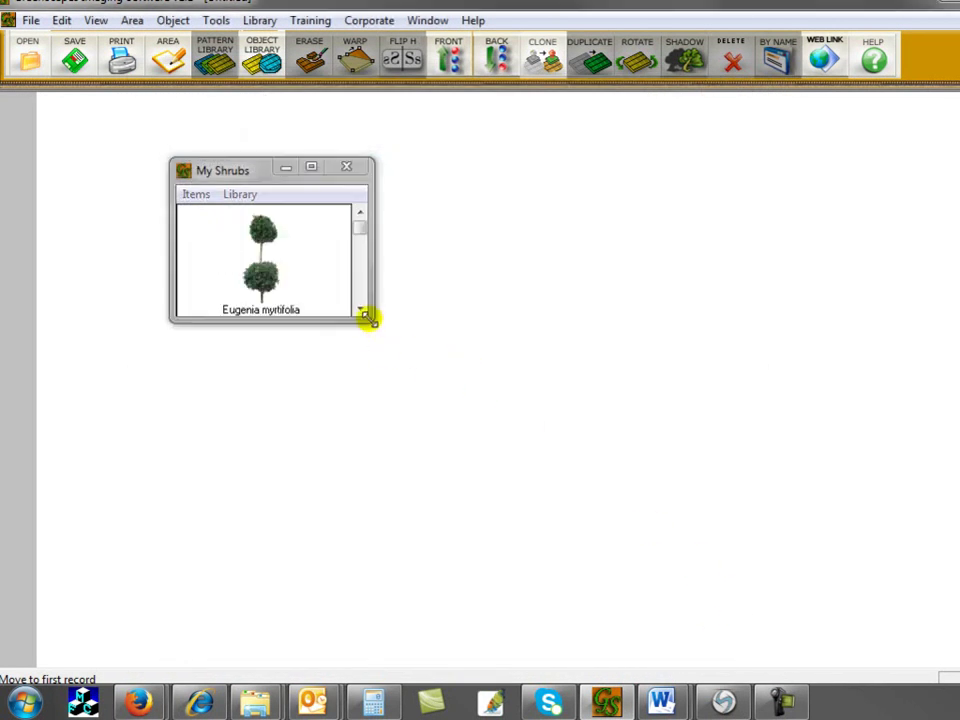
Enlarge the library window and test-place the Mock Orange Pittosporum tobira plant on the canvas
left_click_drag(368, 320, 878, 583)
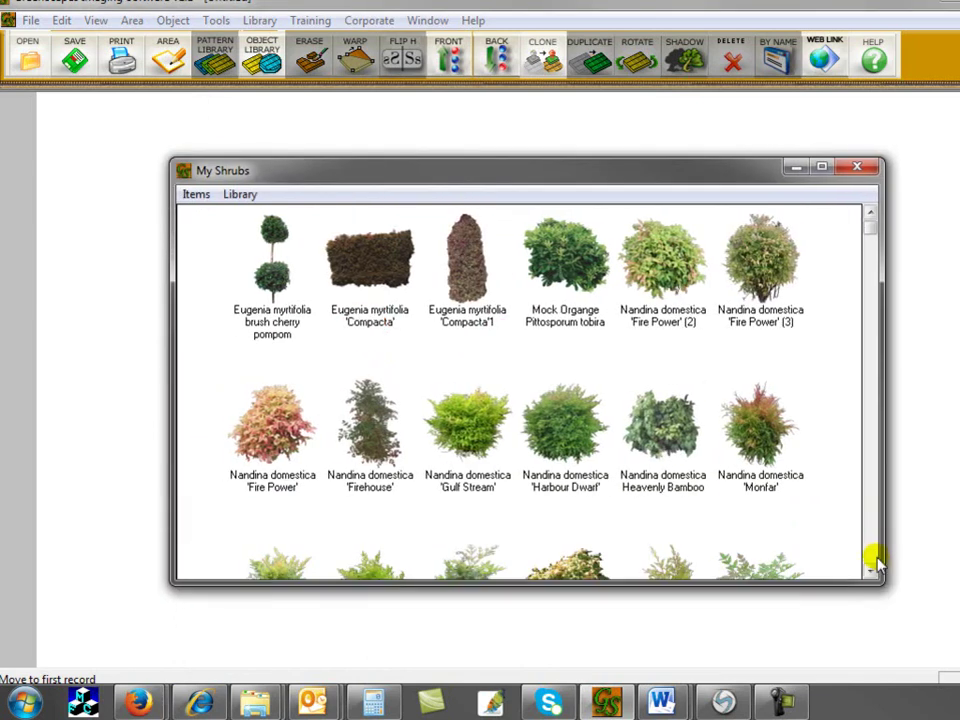
left_click(872, 571)
left_click(872, 571)
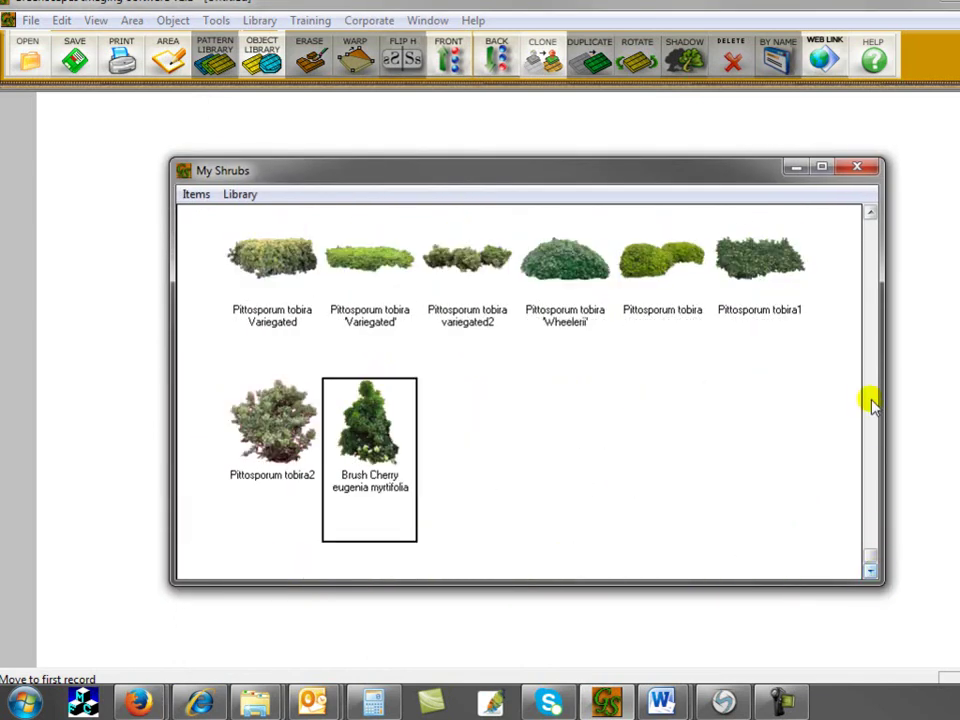
left_click(872, 230)
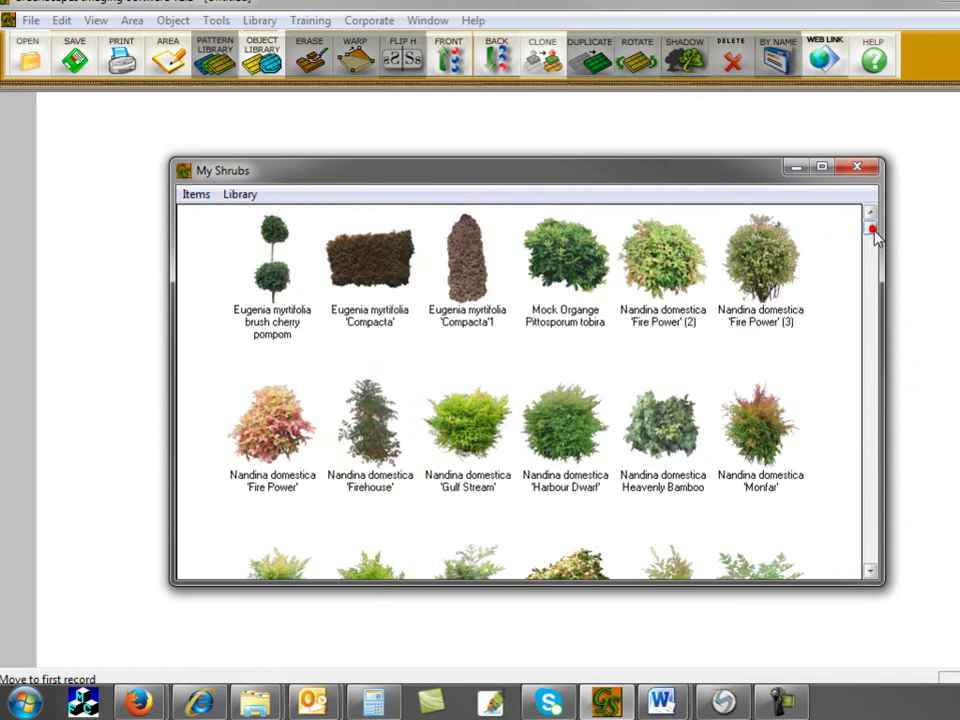
left_click(570, 248)
left_click_drag(467, 180, 490, 190)
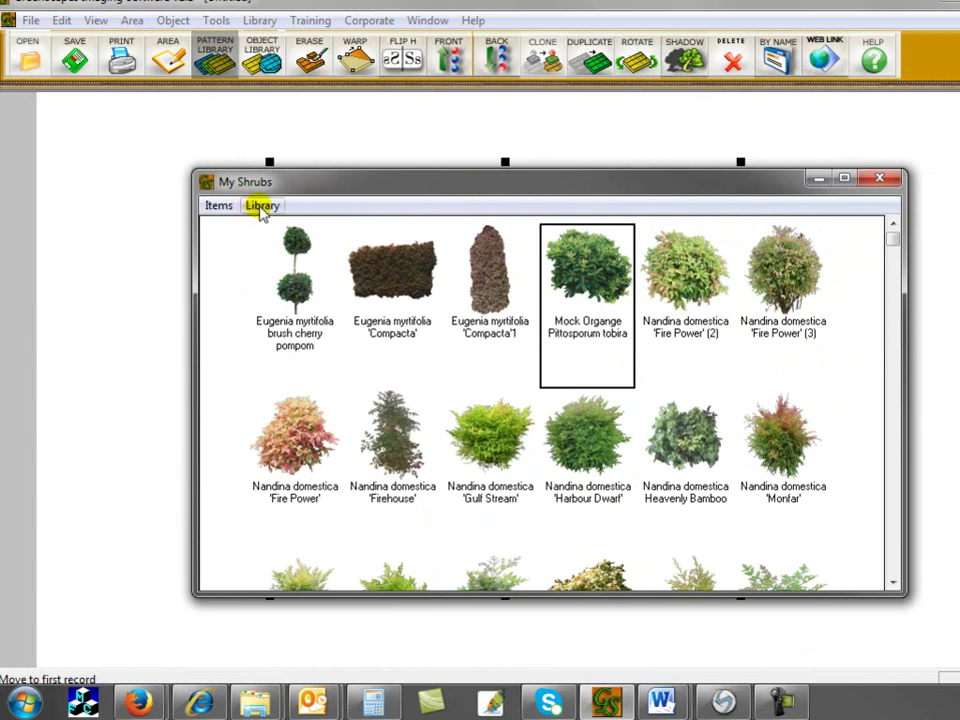
Save the My Shrubs library, close its window and delete the test shrub image
left_click(258, 207)
left_click(300, 317)
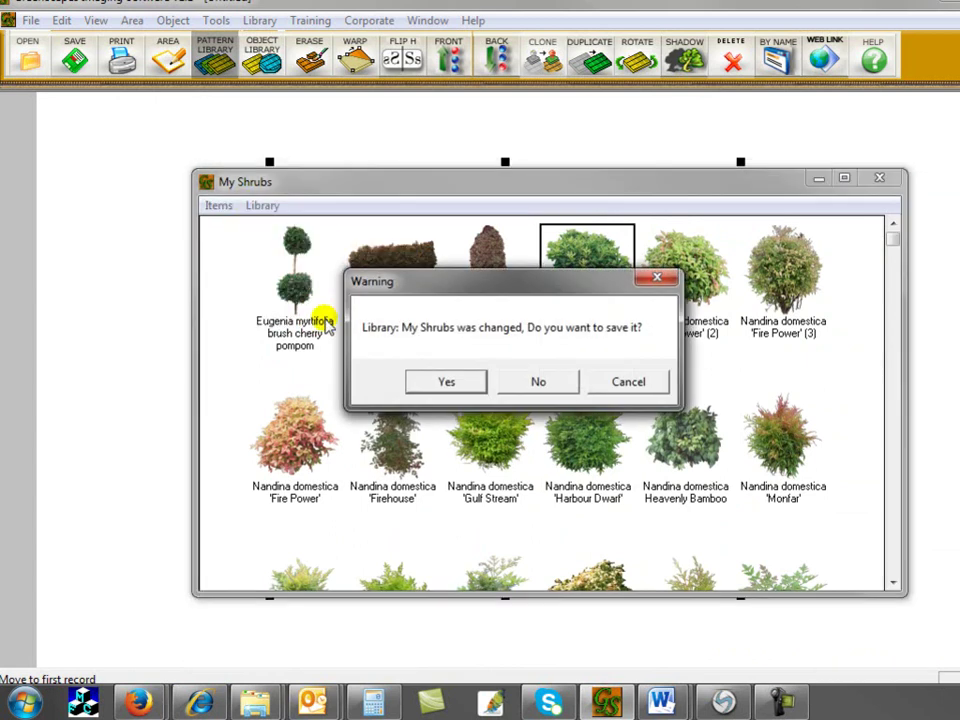
left_click(446, 381)
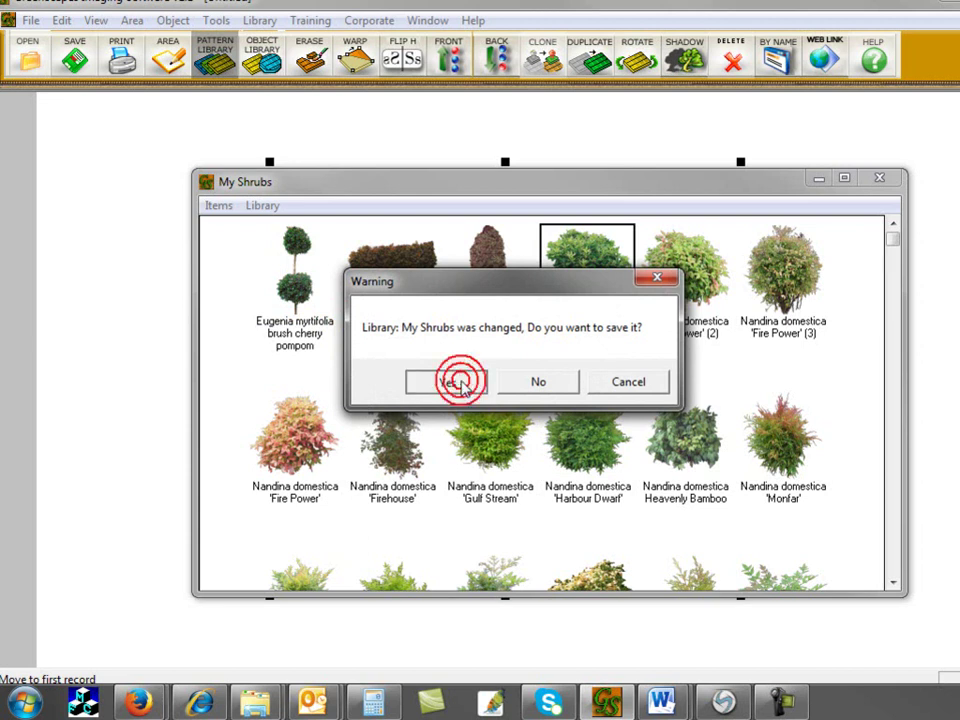
left_click(896, 190)
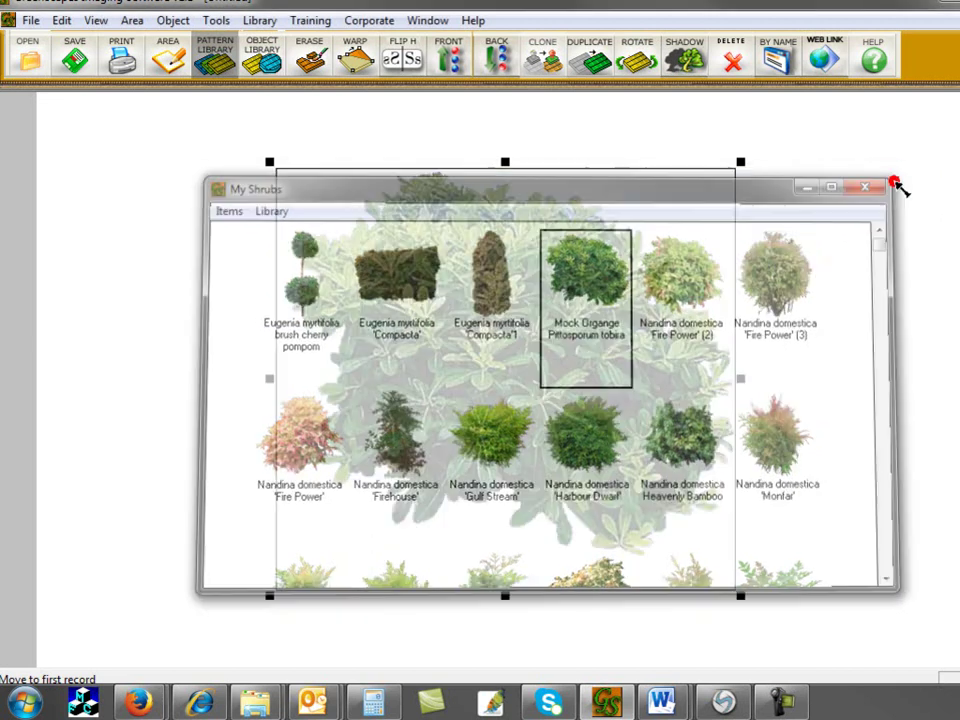
left_click(570, 257)
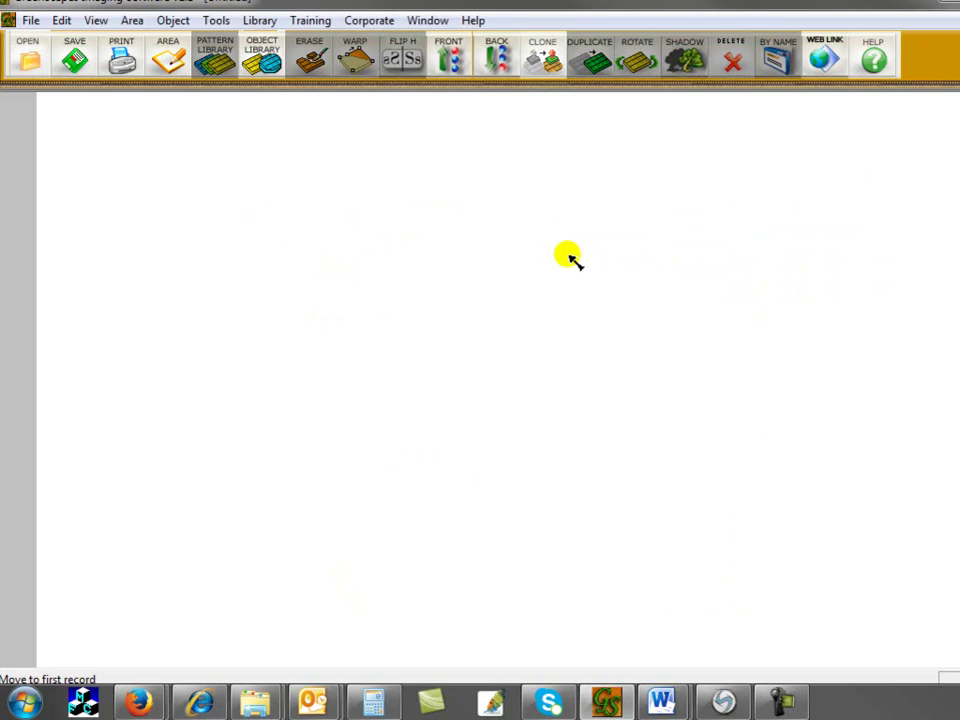
Reopen My Shrubs from the Library menu to review its Eugenia, Mock Orange and Nandina thumbnails
left_click(258, 21)
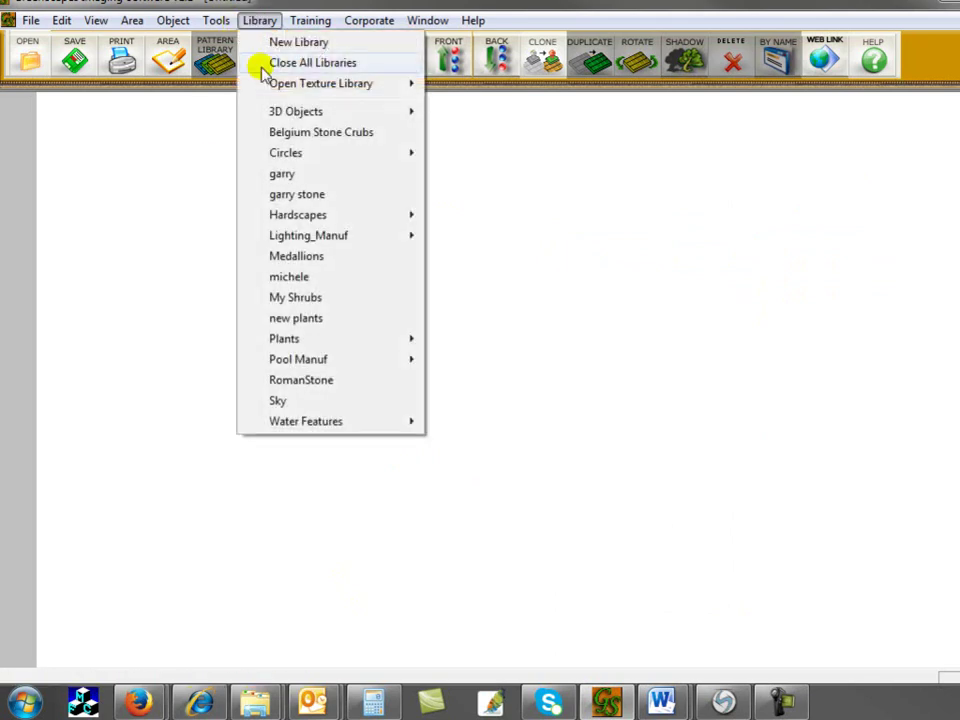
left_click(328, 298)
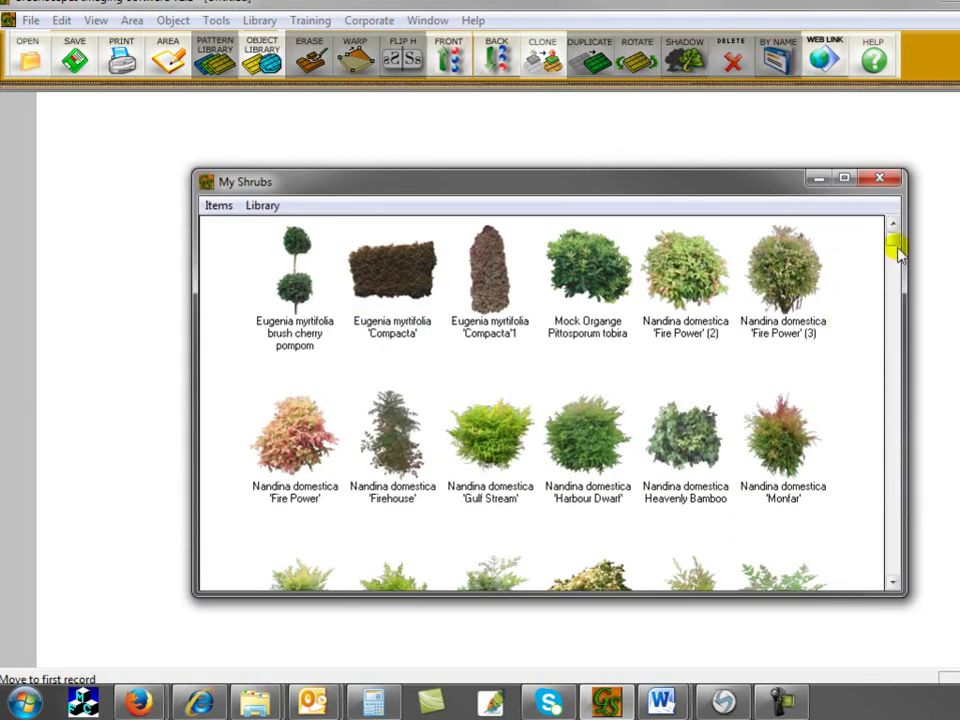
left_click_drag(890, 236, 900, 208)
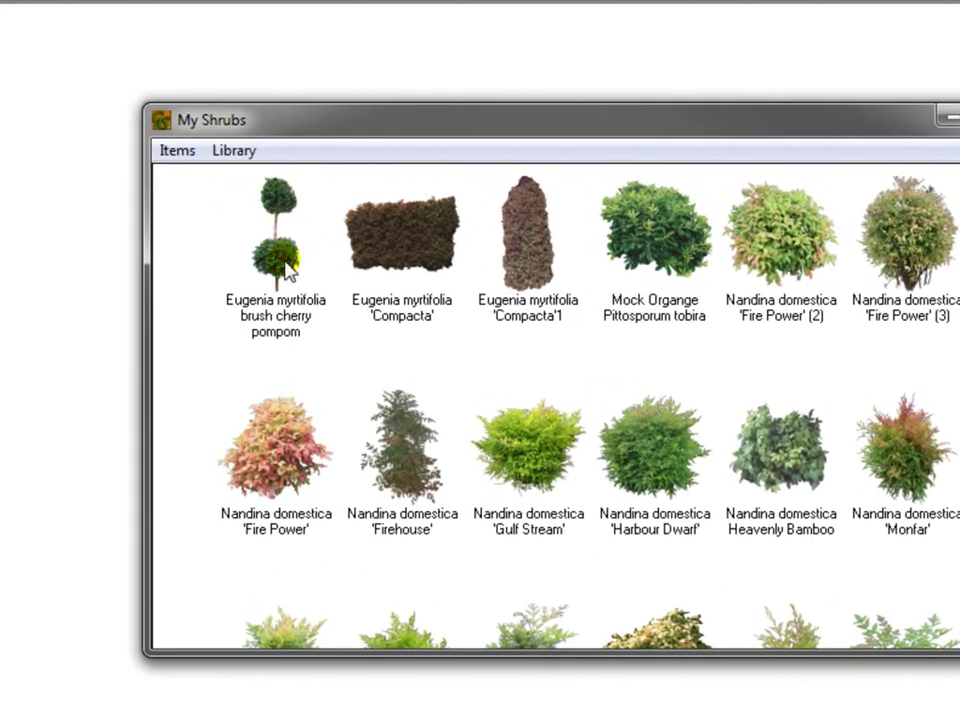
Select the Eugenia myrtifolia brush cherry pompom thumbnail and delete it with Items > Delete Item
left_click(296, 291)
left_click(177, 151)
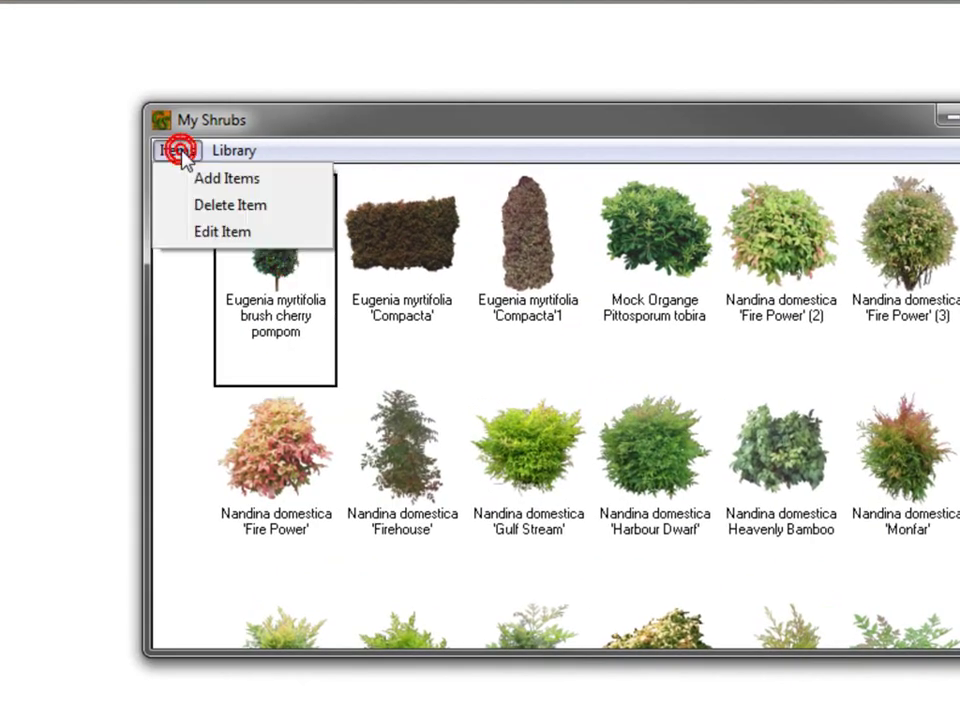
left_click(244, 207)
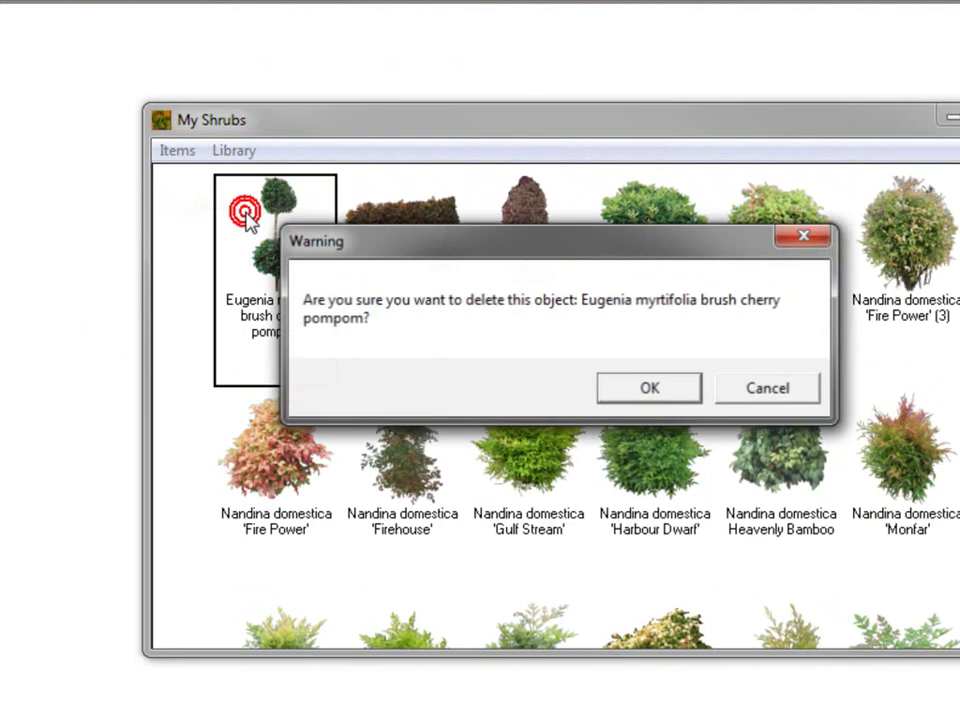
left_click(661, 390)
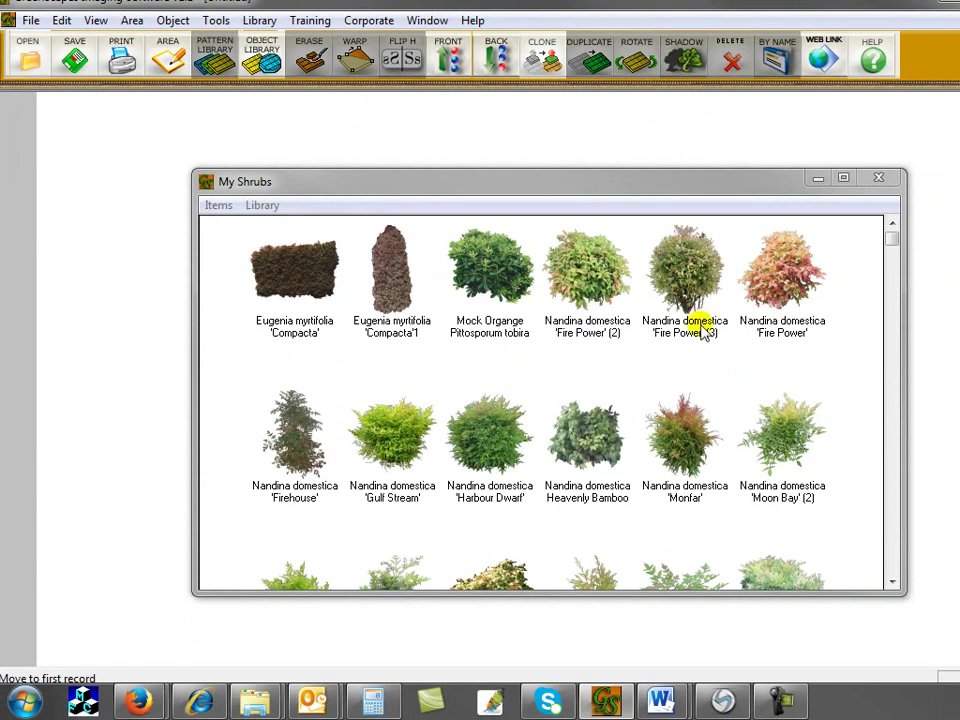
Save the edited My Shrubs library via Library > Save Library, confirm, and close the window
left_click(893, 582)
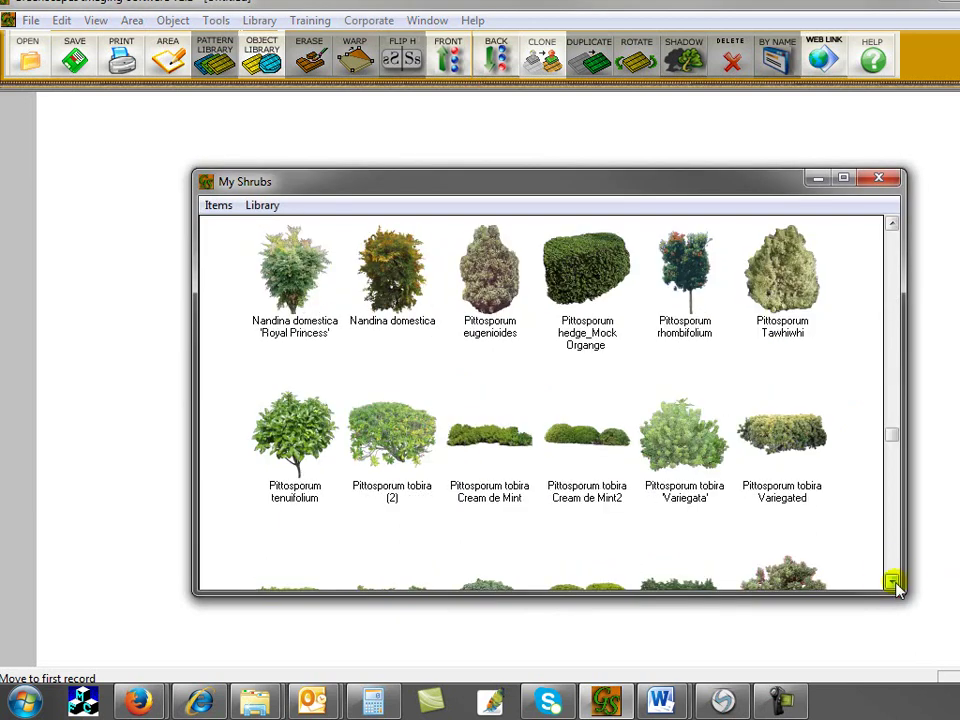
left_click(893, 582)
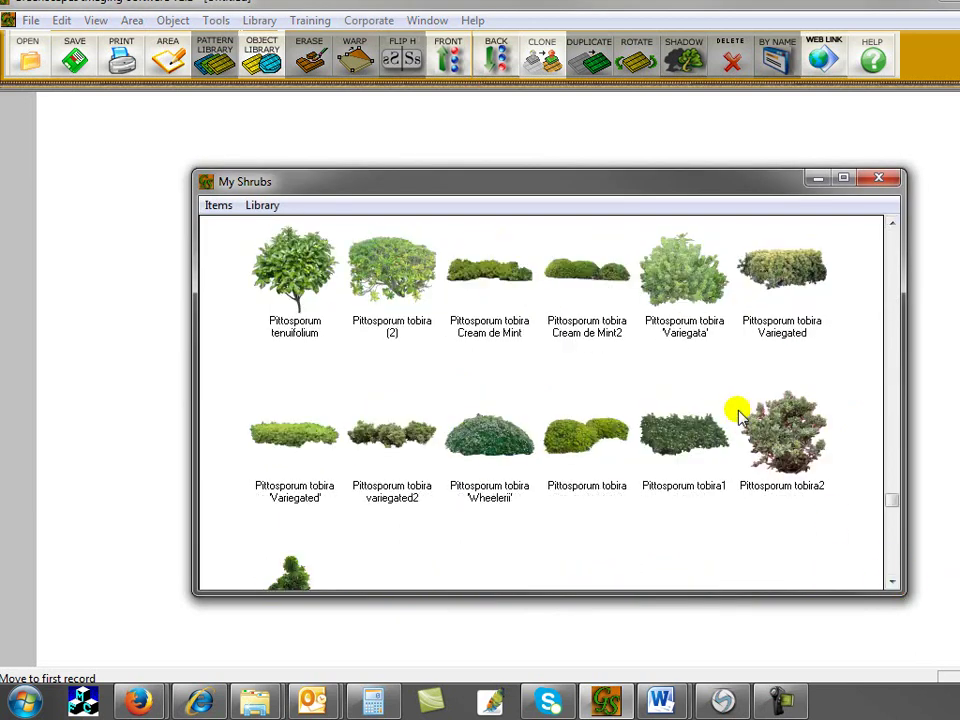
left_click(892, 248)
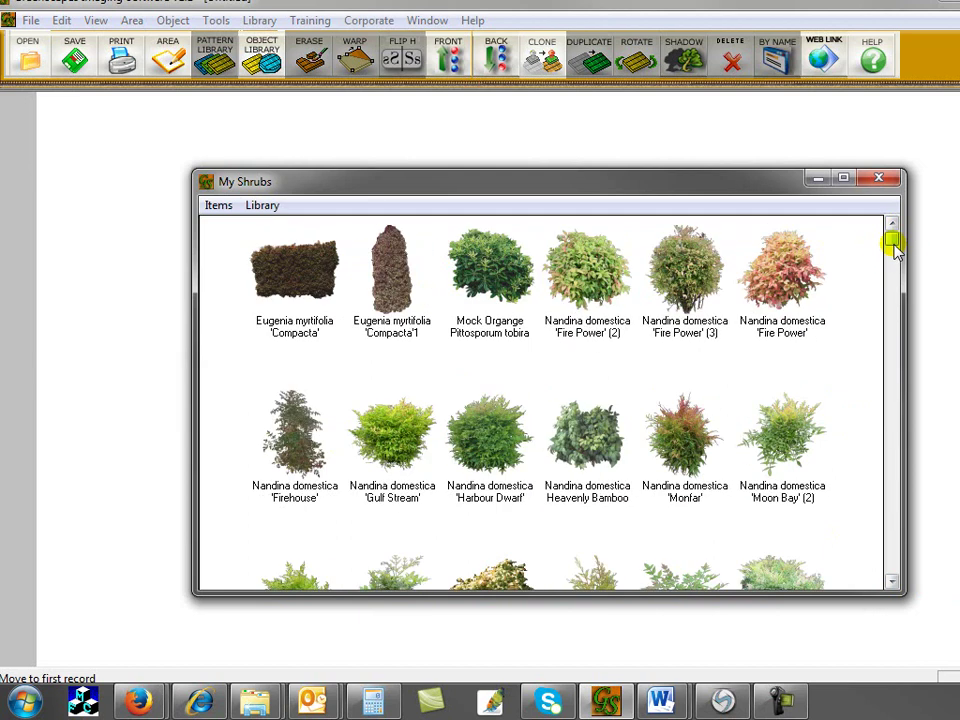
left_click(259, 207)
left_click(281, 316)
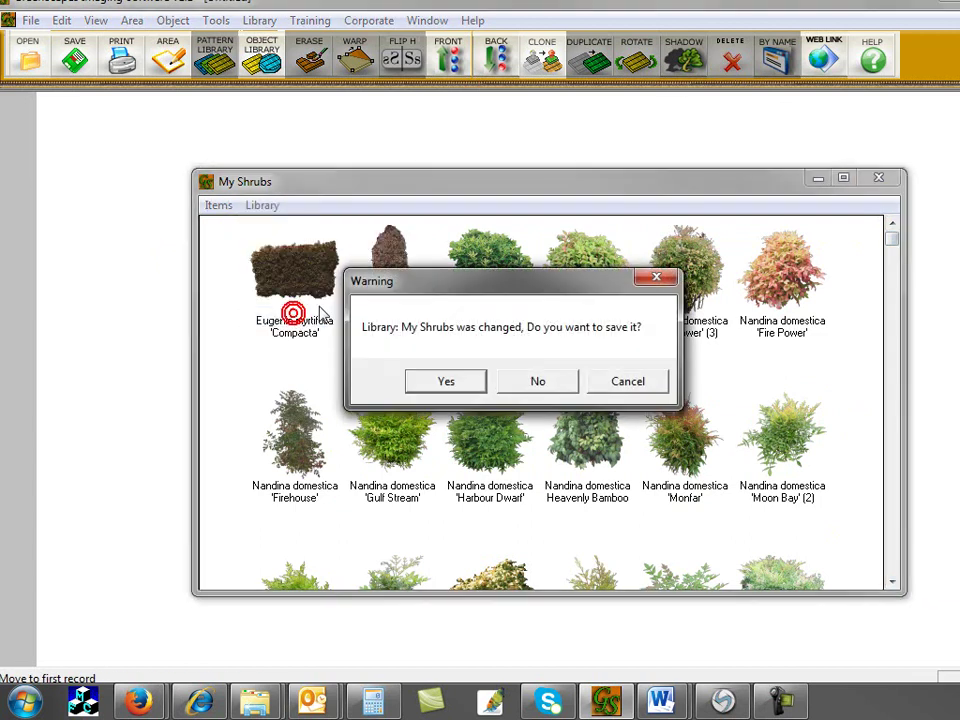
left_click(467, 383)
left_click(880, 178)
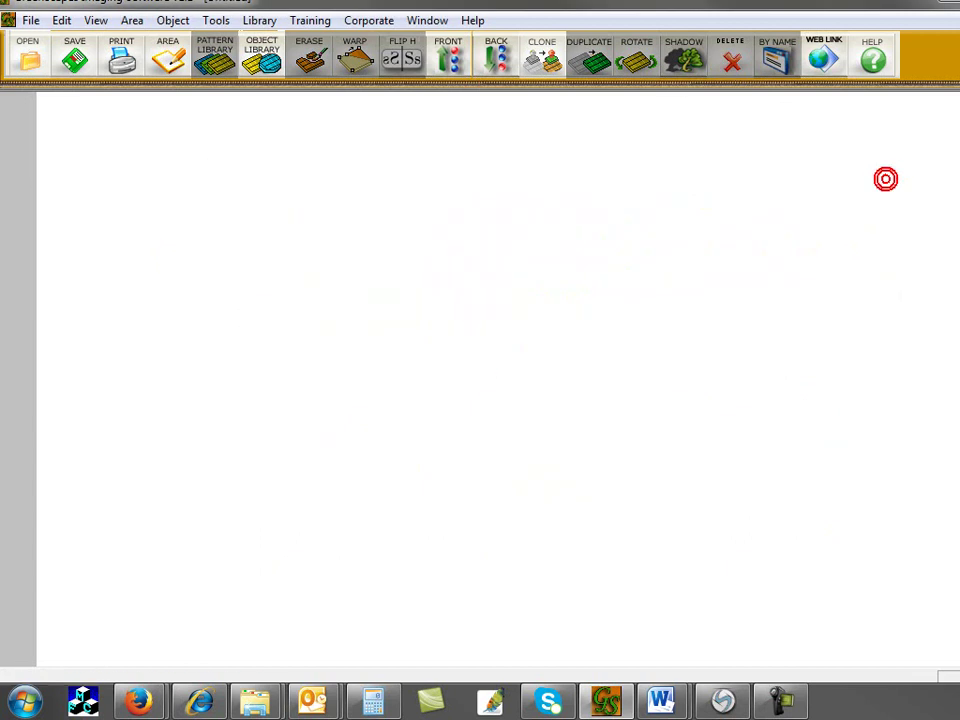